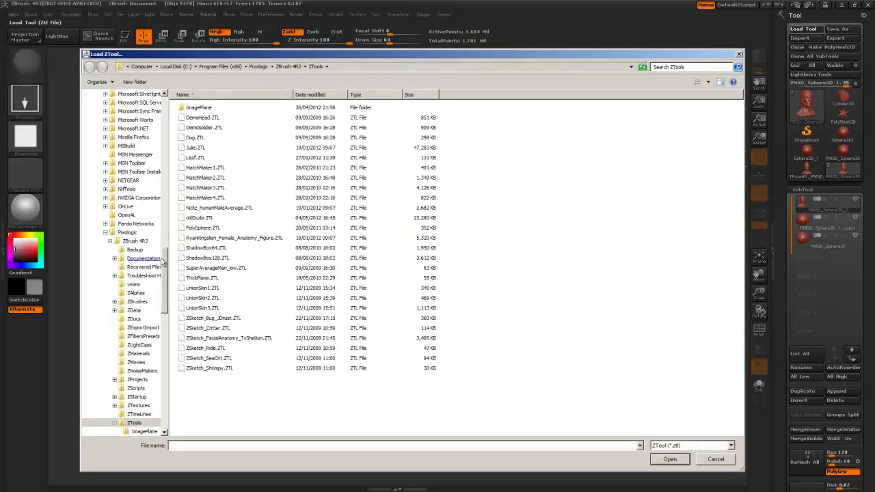
Browse from the desktop to the newSculpts folder in the tool loading dialog
{"action": "left_click_drag", "start_coordinate": [165, 265], "coordinate": [171, 95]}
{"action": "left_click", "coordinate": [108, 116]}
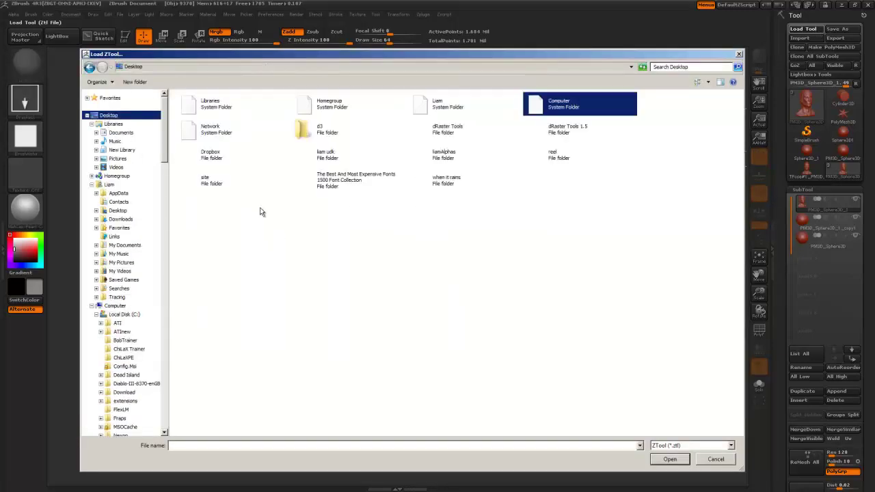
{"action": "double_click", "coordinate": [443, 158]}
{"action": "double_click", "coordinate": [298, 120]}
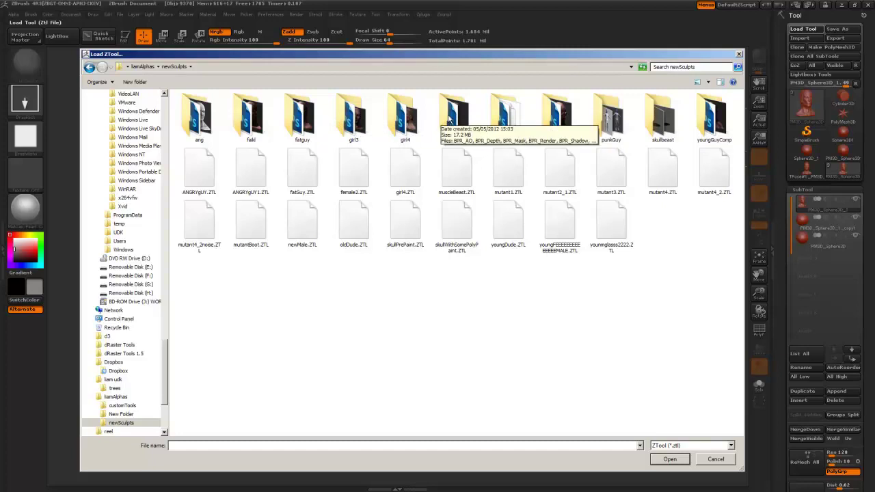
{"action": "double_click", "coordinate": [443, 120]}
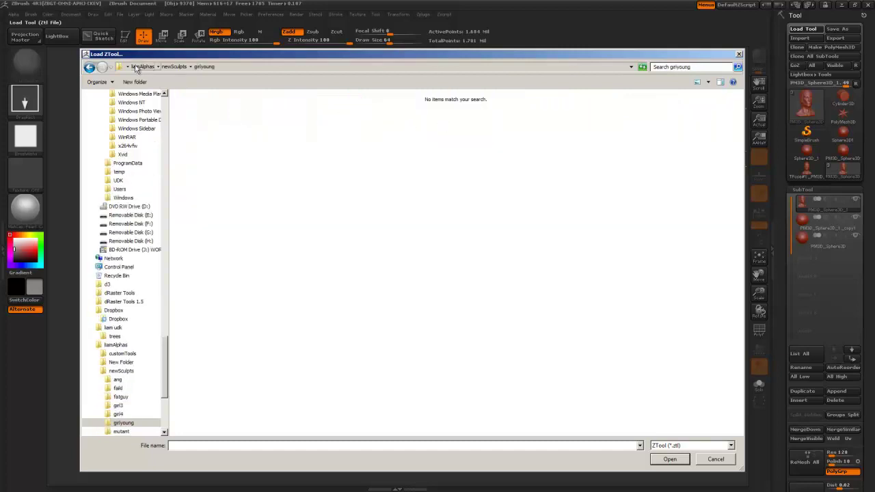
{"action": "left_click", "coordinate": [89, 67]}
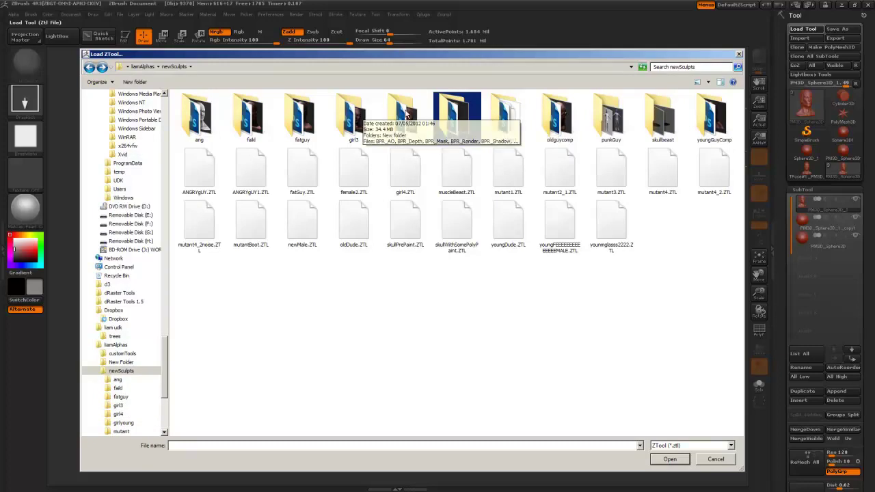
{"action": "double_click", "coordinate": [400, 125]}
{"action": "left_click", "coordinate": [88, 67]}
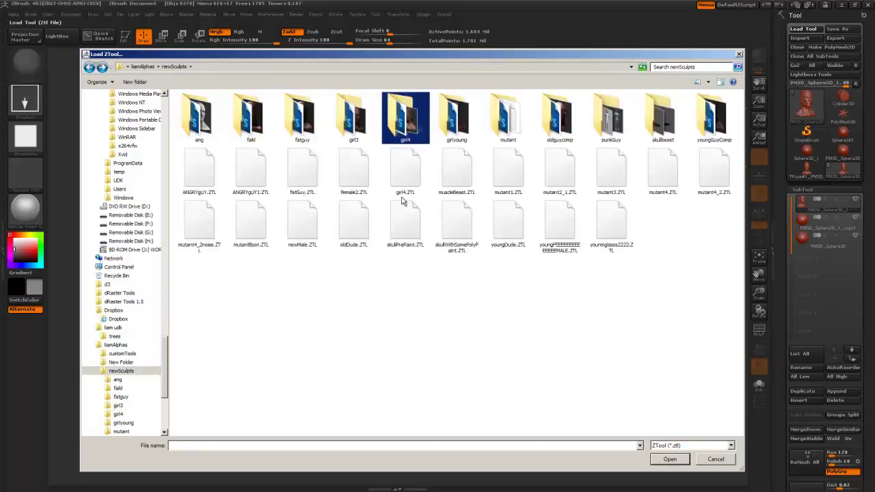
Load the girl4.ZTL sculpt, draw it on the empty canvas and enter Edit mode
{"action": "double_click", "coordinate": [415, 182]}
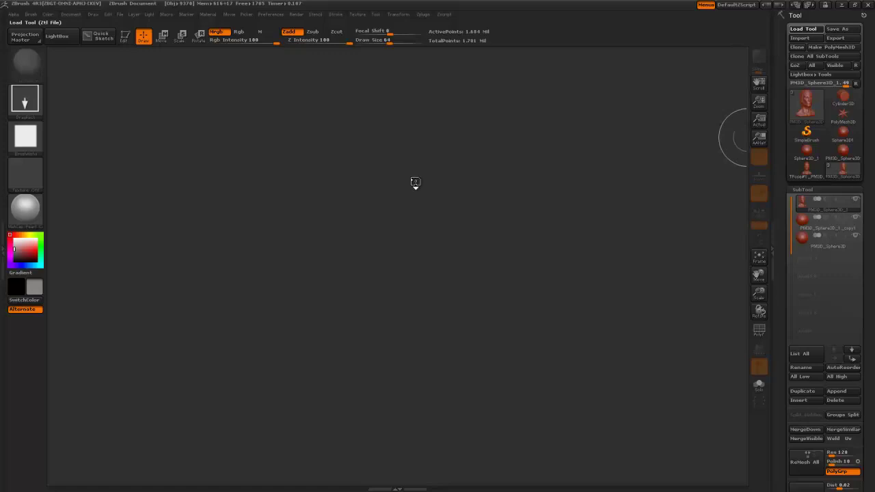
{"action": "left_click_drag", "start_coordinate": [372, 222], "coordinate": [371, 356]}
{"action": "key", "text": "t"}
{"action": "mouse_move", "coordinate": [513, 301]}
{"action": "left_mouse_down"}
{"action": "mouse_move", "coordinate": [501, 277]}
{"action": "mouse_move", "coordinate": [504, 239]}
{"action": "mouse_move", "coordinate": [593, 280]}
{"action": "mouse_move", "coordinate": [520, 274]}
{"action": "mouse_move", "coordinate": [534, 277]}
{"action": "mouse_move", "coordinate": [541, 324]}
{"action": "mouse_move", "coordinate": [581, 305]}
{"action": "mouse_move", "coordinate": [564, 255]}
{"action": "mouse_move", "coordinate": [543, 254]}
{"action": "mouse_move", "coordinate": [580, 270]}
{"action": "left_mouse_up"}
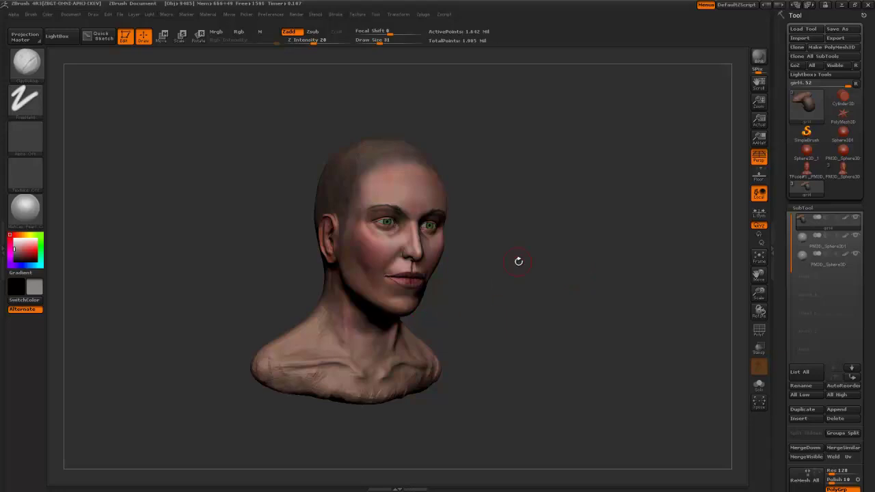
{"action": "mouse_move", "coordinate": [543, 270]}
{"action": "left_mouse_down", "text": "shift"}
{"action": "mouse_move", "coordinate": [556, 270]}
{"action": "mouse_move", "coordinate": [537, 265]}
{"action": "mouse_move", "coordinate": [526, 287]}
{"action": "left_mouse_up", "text": "shift"}
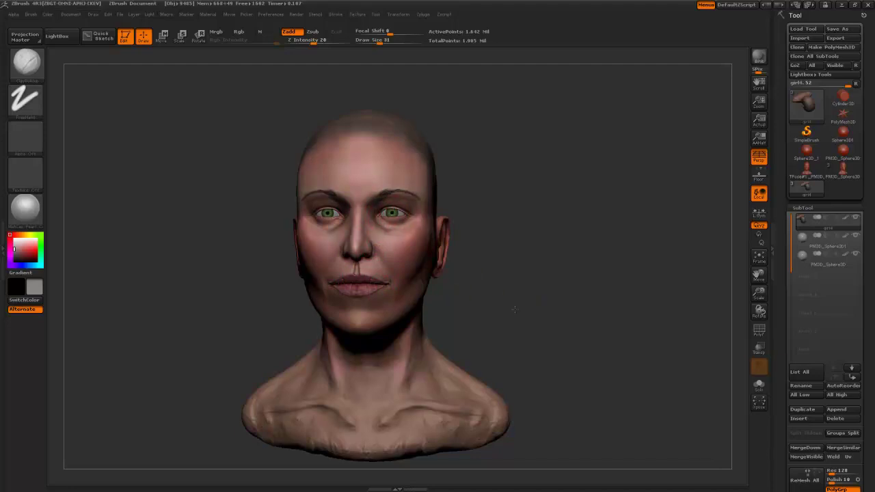
{"action": "left_click_drag", "start_coordinate": [514, 310], "coordinate": [509, 310]}
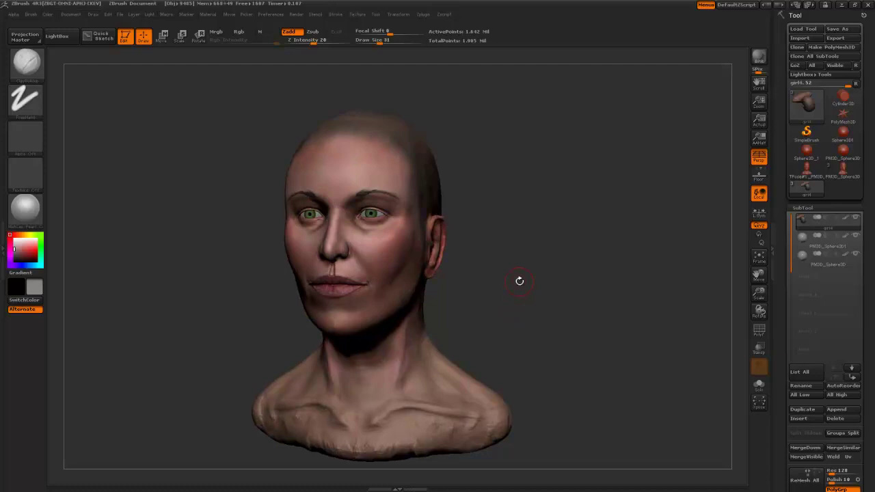
{"action": "left_click_drag", "start_coordinate": [520, 281], "coordinate": [547, 283]}
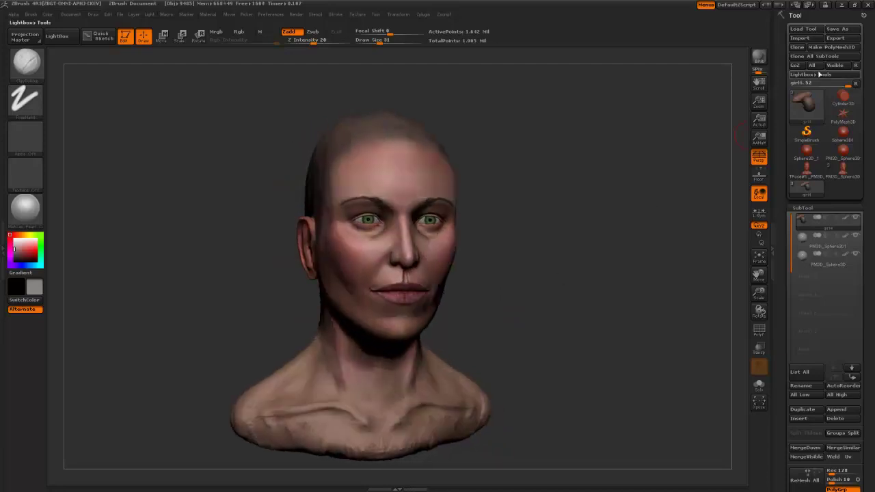
Load the newMale.ZTL full-body sculpt in place of the female head
{"action": "left_click", "coordinate": [805, 30]}
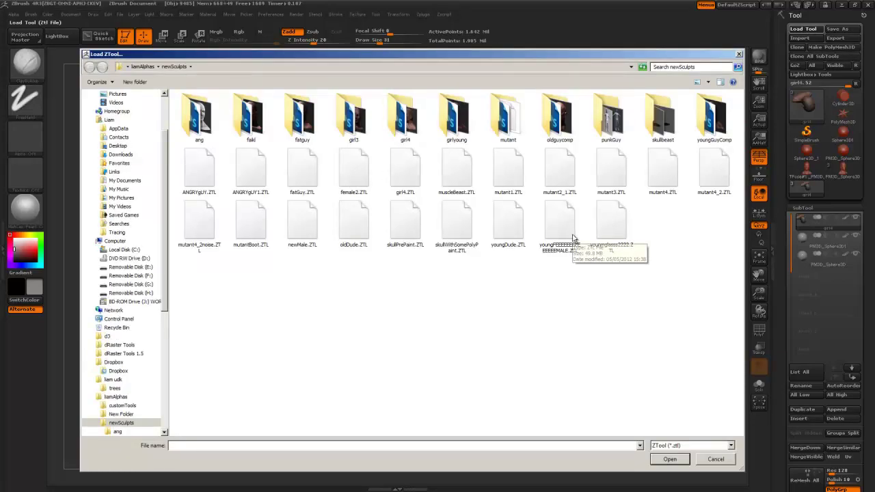
{"action": "left_click", "coordinate": [296, 234]}
{"action": "left_click", "coordinate": [315, 304]}
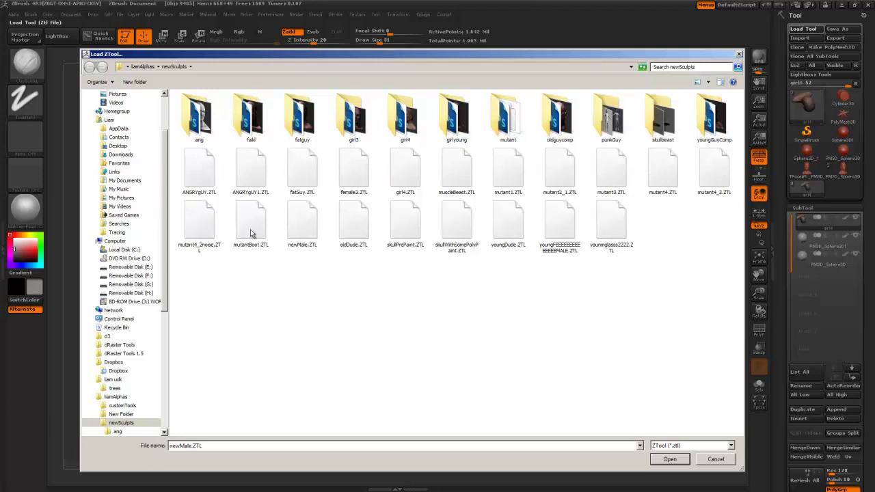
{"action": "left_click", "coordinate": [295, 237]}
{"action": "double_click", "coordinate": [295, 237]}
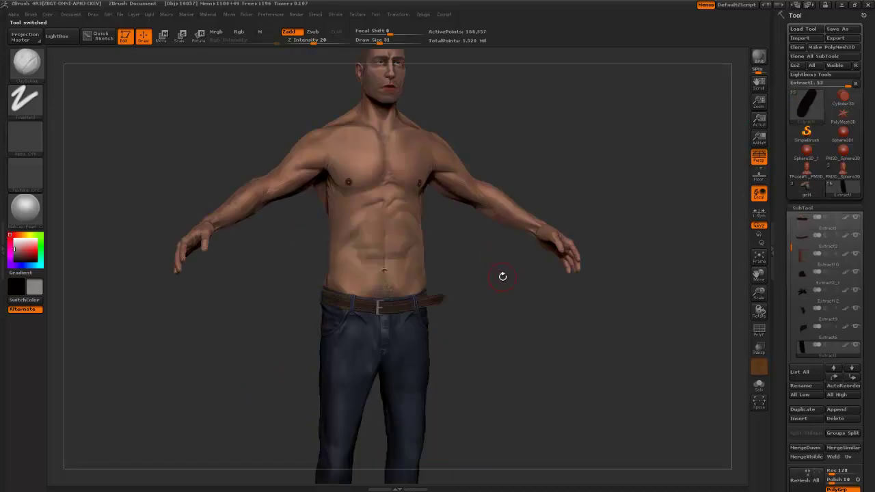
{"action": "left_click_drag", "start_coordinate": [498, 283], "coordinate": [507, 162]}
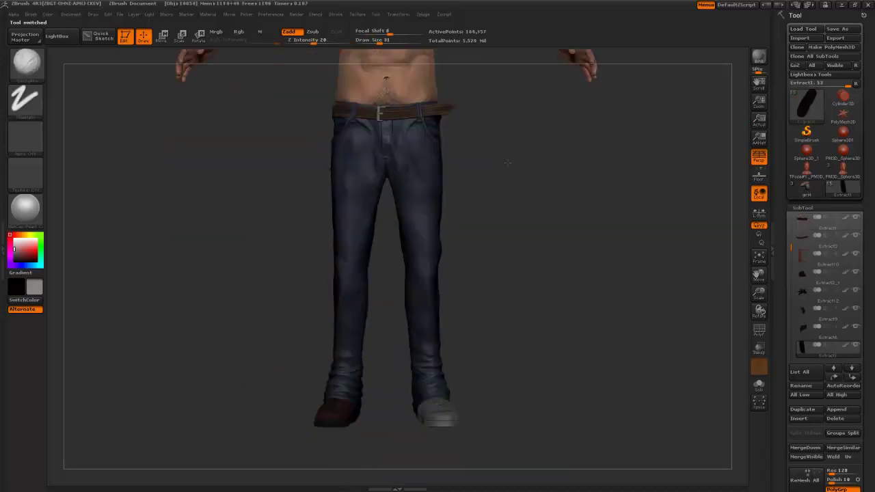
{"action": "left_click_drag", "start_coordinate": [500, 224], "coordinate": [486, 270], "text": "alt"}
{"action": "left_click_drag", "start_coordinate": [482, 209], "coordinate": [472, 274], "text": "alt"}
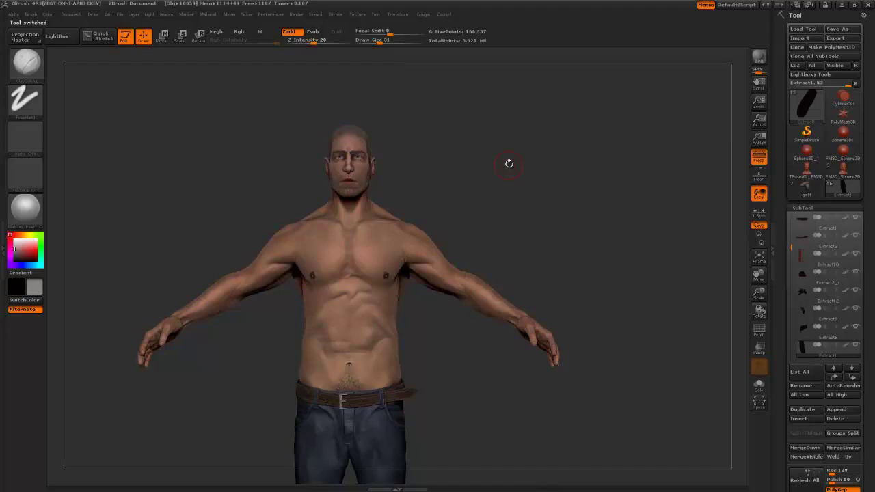
{"action": "mouse_move", "coordinate": [508, 162]}
{"action": "left_mouse_down"}
{"action": "mouse_move", "coordinate": [527, 170]}
{"action": "mouse_move", "coordinate": [593, 158]}
{"action": "mouse_move", "coordinate": [501, 164]}
{"action": "mouse_move", "coordinate": [514, 168]}
{"action": "mouse_move", "coordinate": [476, 179]}
{"action": "mouse_move", "coordinate": [501, 173]}
{"action": "left_mouse_up"}
{"action": "left_click", "coordinate": [427, 15]}
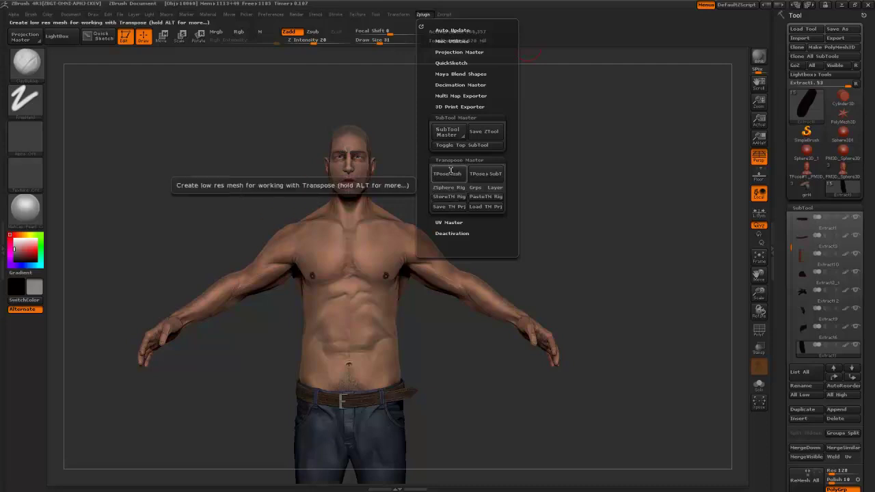
{"action": "left_click", "coordinate": [450, 135]}
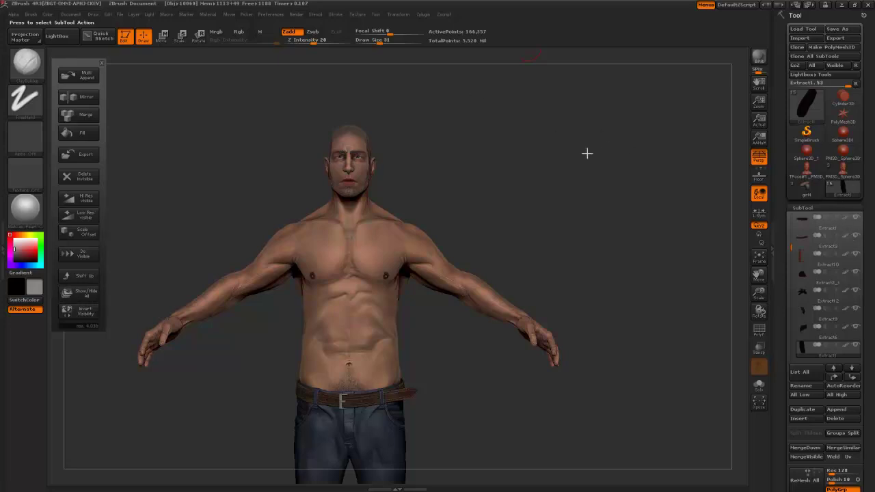
{"action": "left_click", "coordinate": [101, 64]}
Turn off the polypaint display on the male figure's body, jeans, belt and remaining clothing subtools
{"action": "left_click_drag", "start_coordinate": [400, 160], "coordinate": [410, 162]}
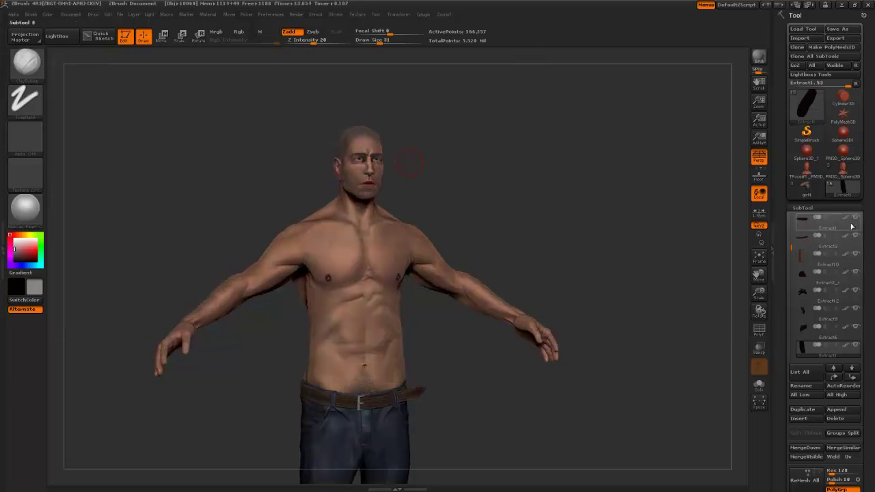
{"action": "left_click", "coordinate": [849, 268]}
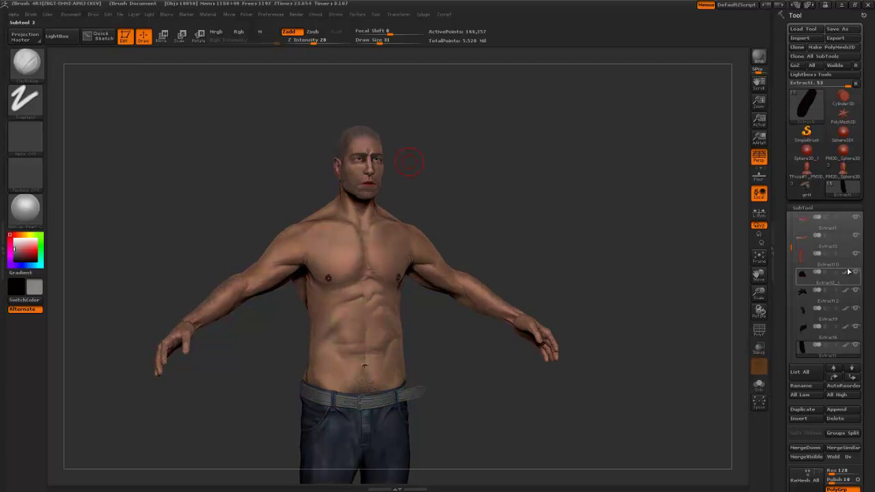
{"action": "left_click", "coordinate": [845, 328]}
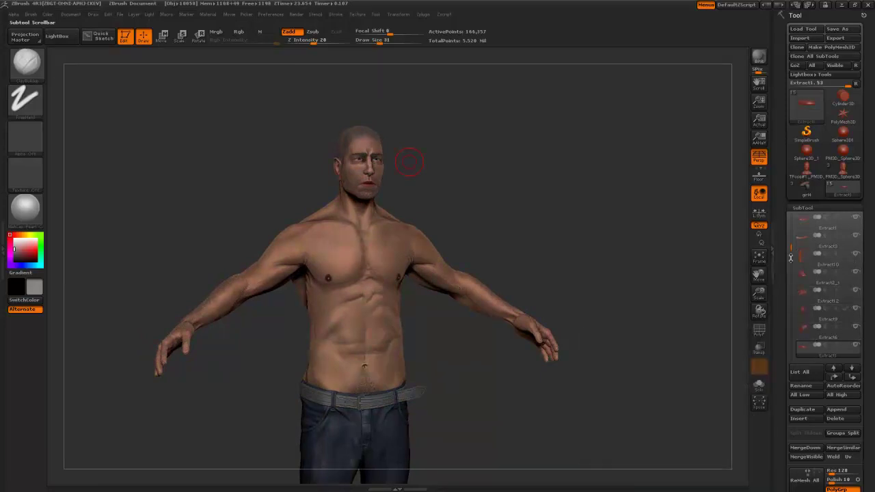
{"action": "left_click_drag", "start_coordinate": [792, 263], "coordinate": [793, 301]}
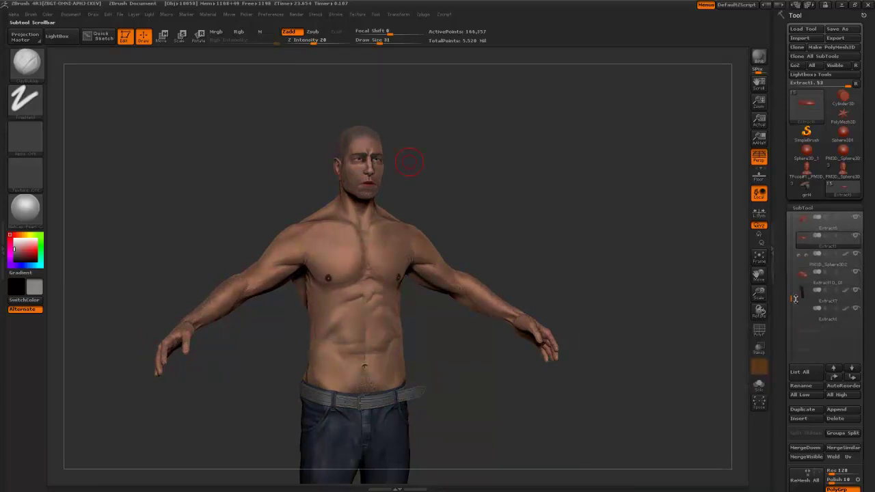
{"action": "left_click", "coordinate": [847, 256]}
{"action": "left_click_drag", "start_coordinate": [622, 253], "coordinate": [645, 253]}
{"action": "left_click_drag", "start_coordinate": [792, 302], "coordinate": [787, 205]}
{"action": "left_click", "coordinate": [848, 217]}
{"action": "left_click", "coordinate": [847, 236]}
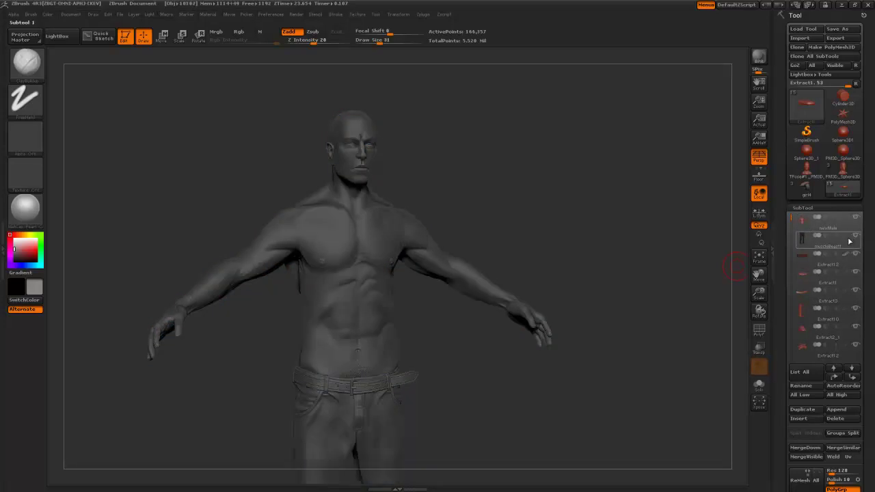
Pick a slightly lighter grey as the main color for the unpainted male figure
{"action": "left_click_drag", "start_coordinate": [574, 220], "coordinate": [565, 260]}
{"action": "left_click_drag", "start_coordinate": [499, 353], "coordinate": [496, 327], "text": "alt"}
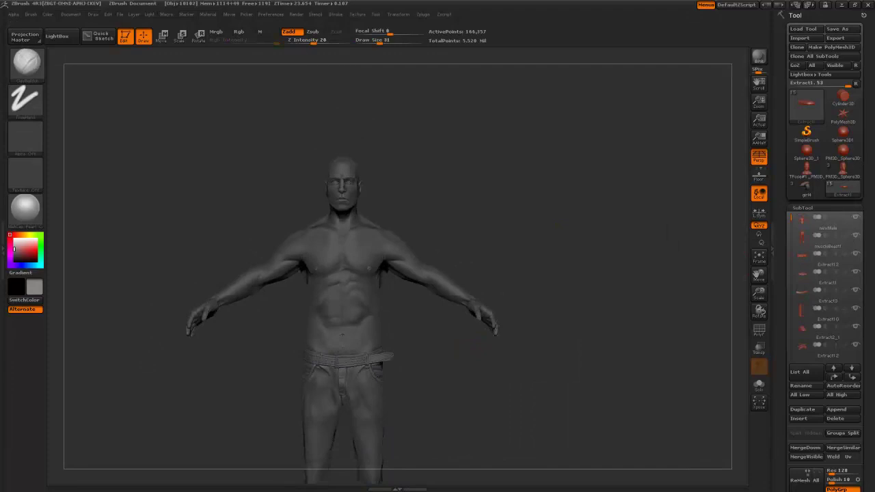
{"action": "mouse_move", "coordinate": [468, 376]}
{"action": "left_mouse_down", "text": "alt"}
{"action": "mouse_move", "coordinate": [463, 287]}
{"action": "mouse_move", "coordinate": [469, 302]}
{"action": "left_mouse_up", "text": "alt"}
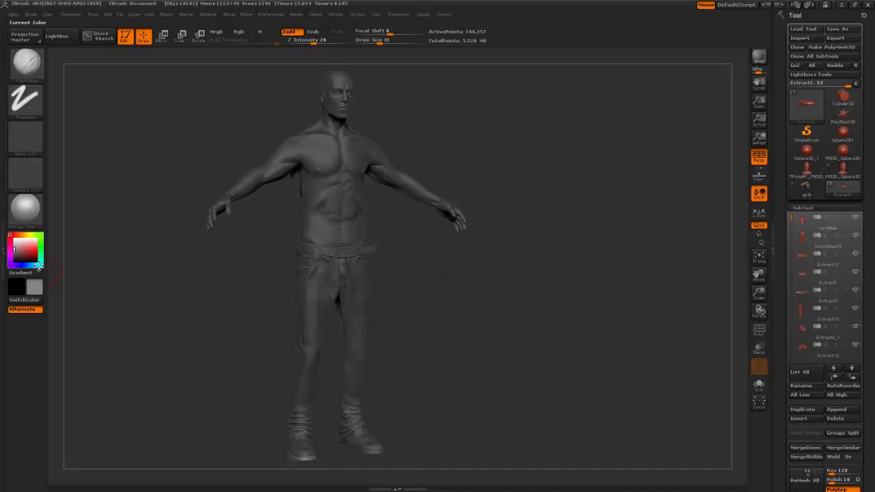
{"action": "mouse_move", "coordinate": [19, 255]}
{"action": "left_mouse_down"}
{"action": "mouse_move", "coordinate": [10, 238]}
{"action": "mouse_move", "coordinate": [6, 250]}
{"action": "mouse_move", "coordinate": [17, 250]}
{"action": "left_mouse_up"}
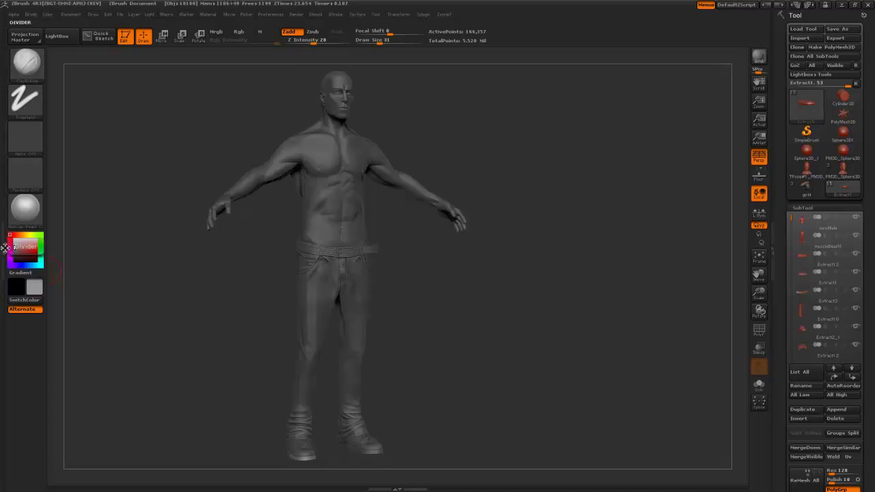
Examine the unpainted male figure's torso, head, jeans and shoes up close and at full length from several angles
{"action": "mouse_move", "coordinate": [126, 253]}
{"action": "left_mouse_down"}
{"action": "mouse_move", "coordinate": [217, 257]}
{"action": "mouse_move", "coordinate": [200, 260]}
{"action": "mouse_move", "coordinate": [206, 253]}
{"action": "mouse_move", "coordinate": [229, 278]}
{"action": "mouse_move", "coordinate": [325, 282]}
{"action": "left_mouse_up"}
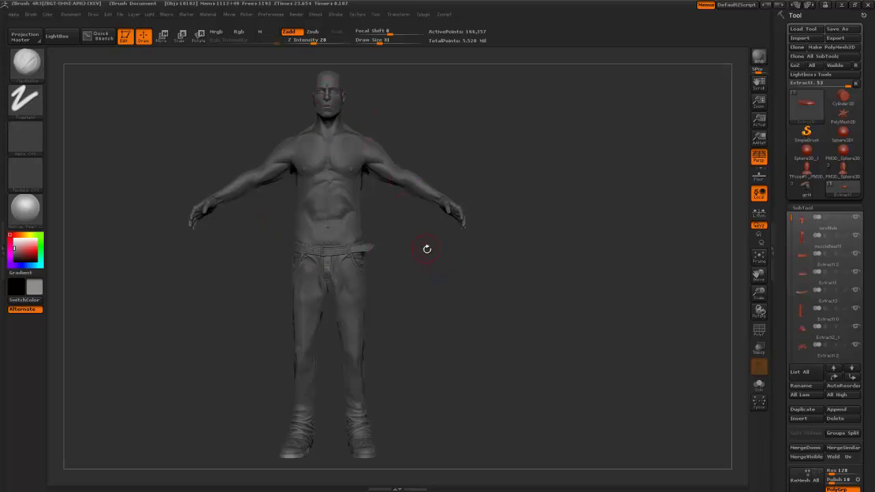
{"action": "left_click_drag", "start_coordinate": [537, 289], "coordinate": [585, 408], "text": "alt"}
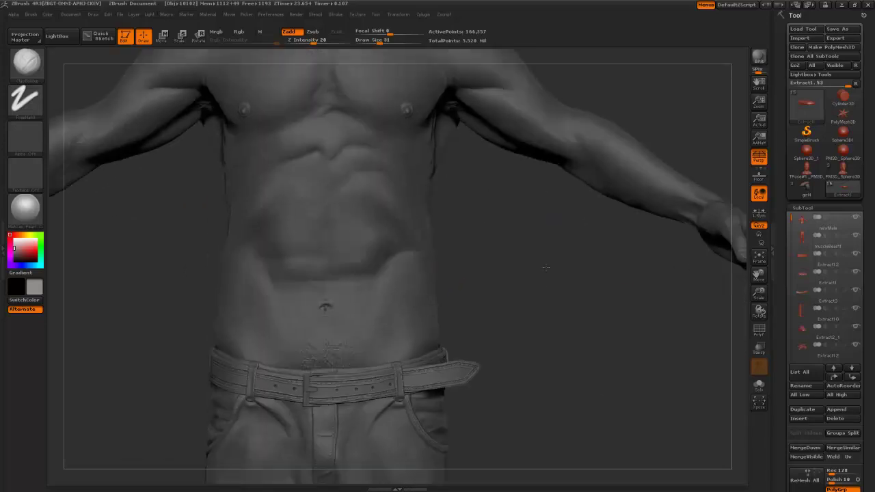
{"action": "left_click_drag", "start_coordinate": [510, 198], "coordinate": [531, 385], "text": "alt"}
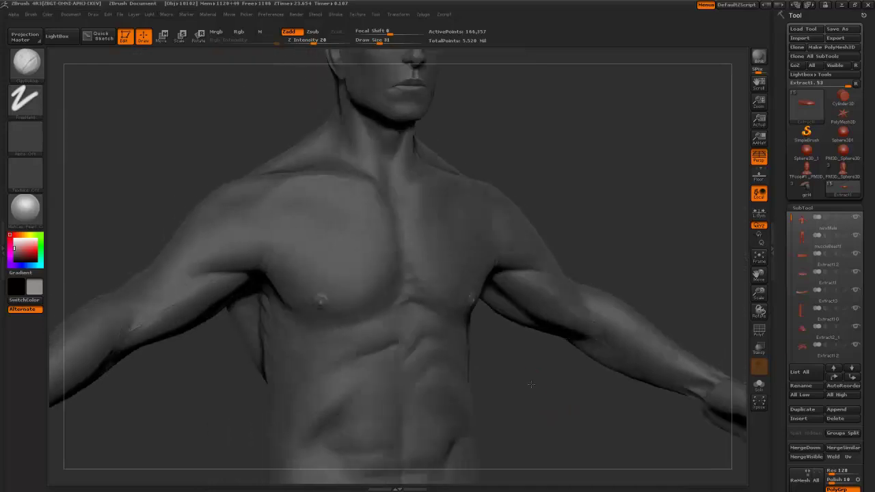
{"action": "left_click_drag", "start_coordinate": [575, 149], "coordinate": [531, 324], "text": "alt"}
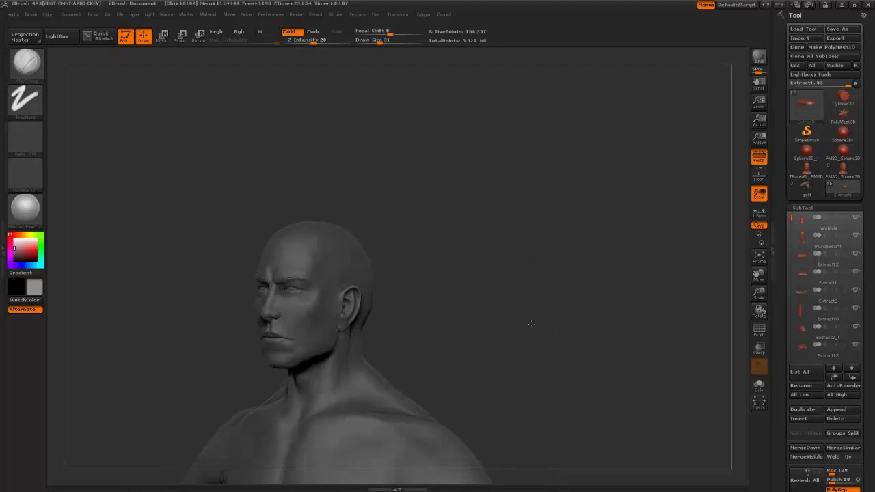
{"action": "left_click_drag", "start_coordinate": [535, 362], "coordinate": [506, 238], "text": "alt"}
{"action": "left_click_drag", "start_coordinate": [499, 318], "coordinate": [461, 192], "text": "alt"}
{"action": "left_click_drag", "start_coordinate": [479, 391], "coordinate": [472, 223], "text": "alt"}
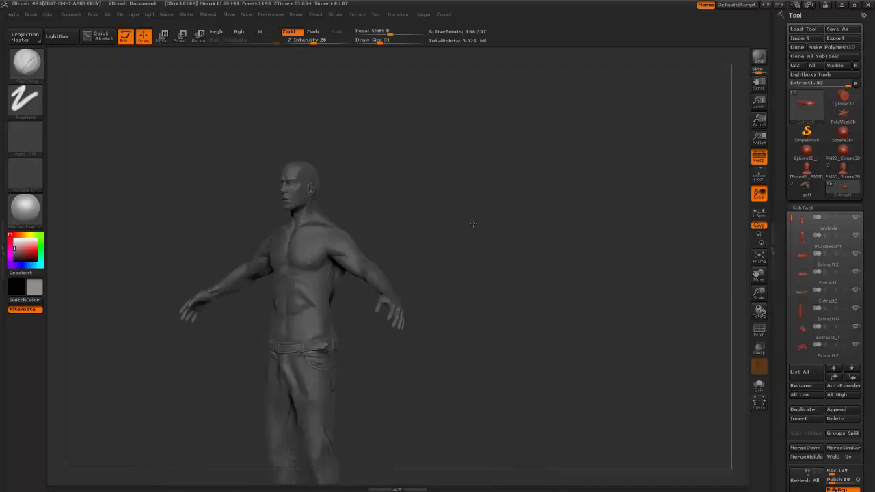
{"action": "left_click_drag", "start_coordinate": [394, 415], "coordinate": [417, 317]}
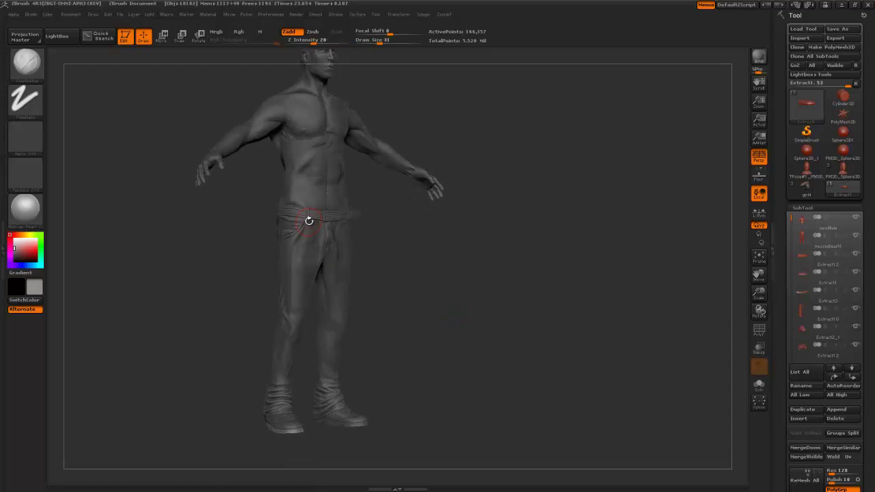
{"action": "left_click_drag", "start_coordinate": [414, 250], "coordinate": [412, 346]}
{"action": "left_click_drag", "start_coordinate": [418, 285], "coordinate": [395, 292]}
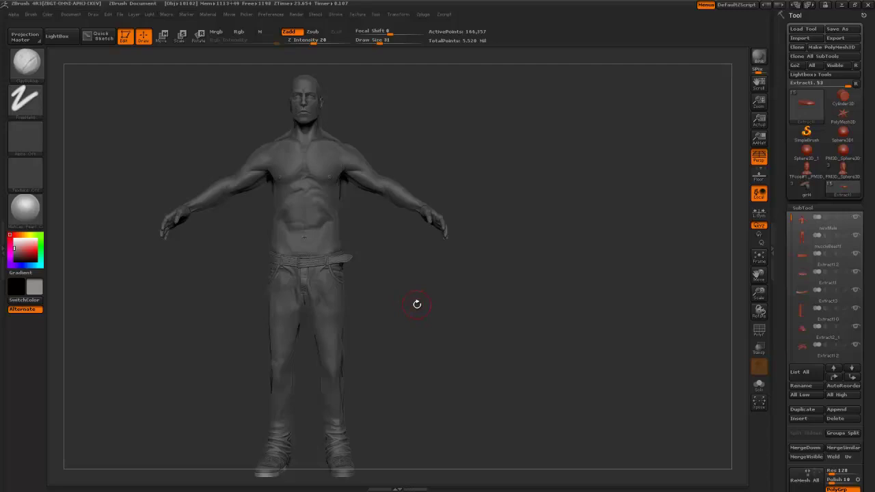
{"action": "left_click_drag", "start_coordinate": [417, 315], "coordinate": [472, 226]}
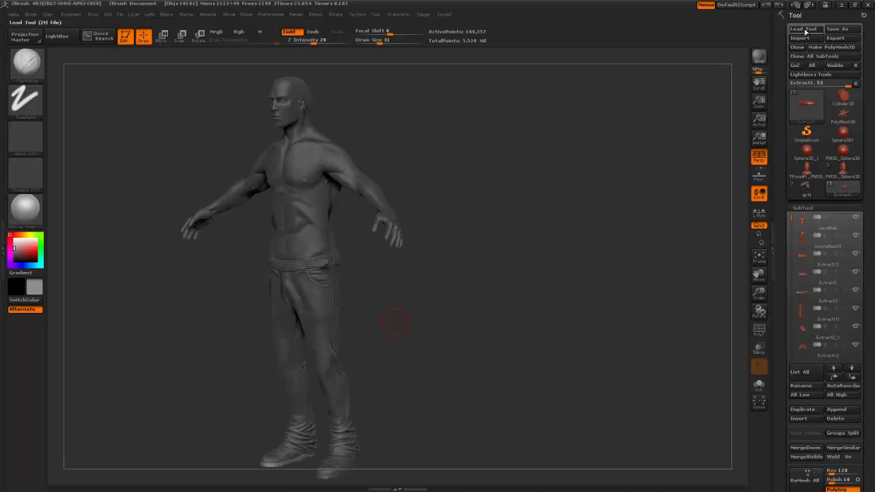
Load the ANGRYgUY1.ZTL head sculpt from the newSculpts folder
{"action": "left_click", "coordinate": [803, 29]}
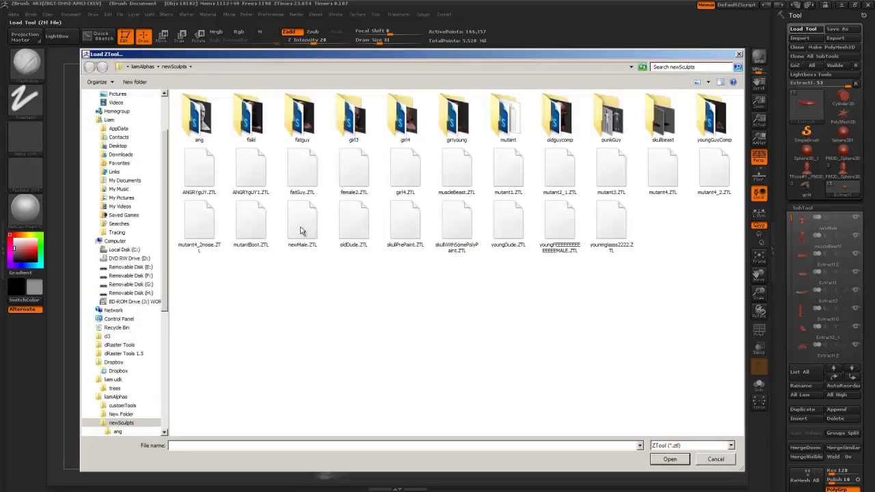
{"action": "double_click", "coordinate": [253, 174]}
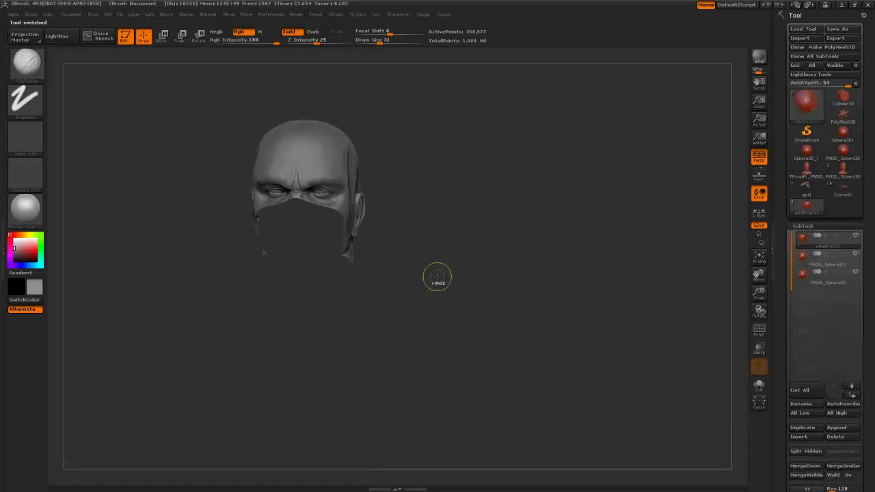
Examine the angry man's bust from the front and at a closer three-quarter angle
{"action": "left_click_drag", "start_coordinate": [437, 278], "coordinate": [457, 267]}
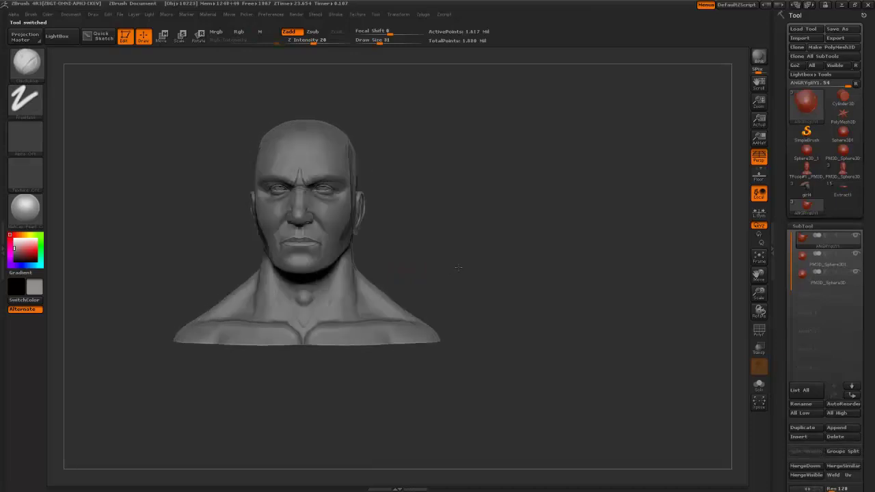
{"action": "left_click_drag", "start_coordinate": [458, 230], "coordinate": [586, 240], "text": "alt"}
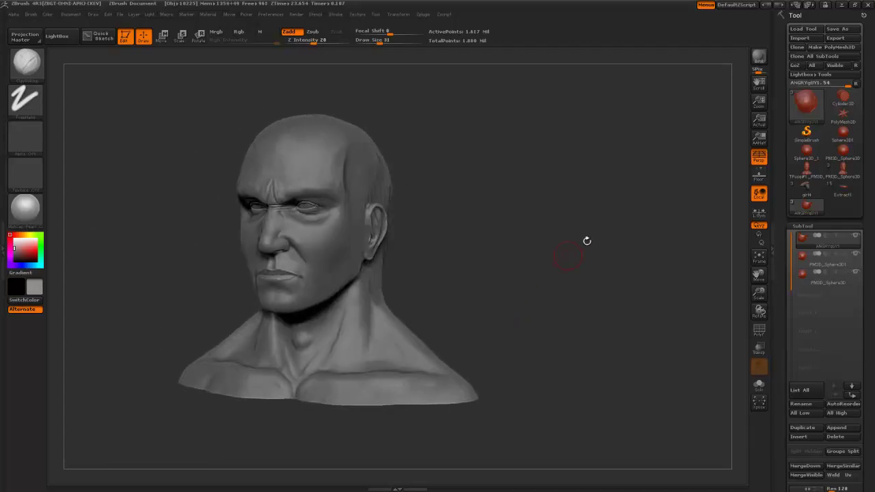
Load the ANGRYgUY.ZTL sculpt from the newSculpts folder and inspect its wrinkled face up close
{"action": "left_click", "coordinate": [803, 29]}
{"action": "double_click", "coordinate": [214, 176]}
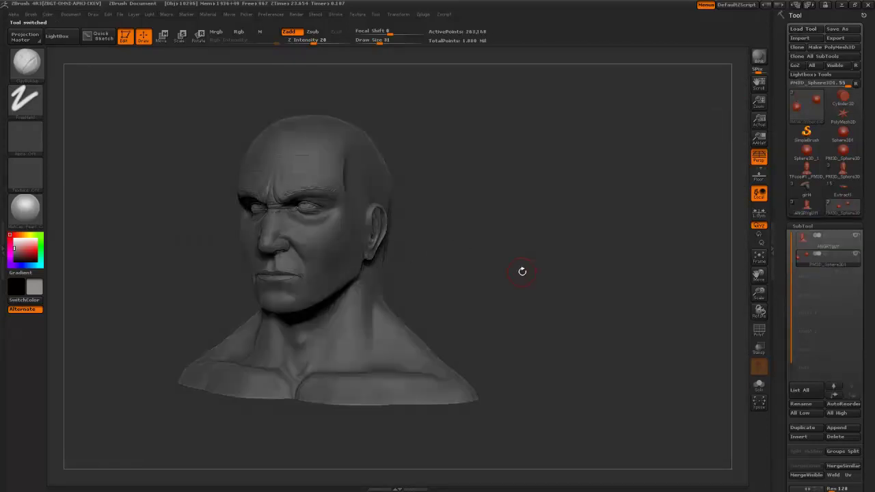
{"action": "left_click_drag", "start_coordinate": [527, 271], "coordinate": [584, 291]}
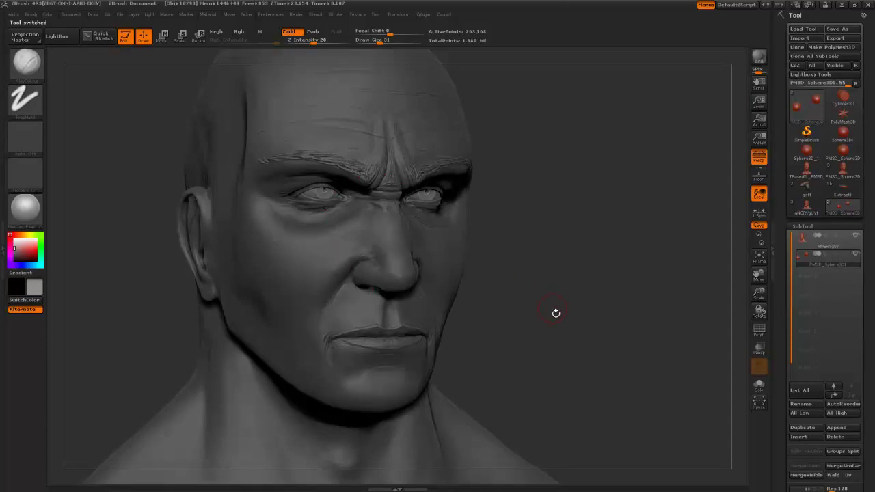
{"action": "left_click_drag", "start_coordinate": [557, 259], "coordinate": [545, 244], "text": "alt"}
Load the muscleBeast.ZTL sculpt and look over the muscular figure's torso, arms, legs and head
{"action": "left_click", "coordinate": [803, 28]}
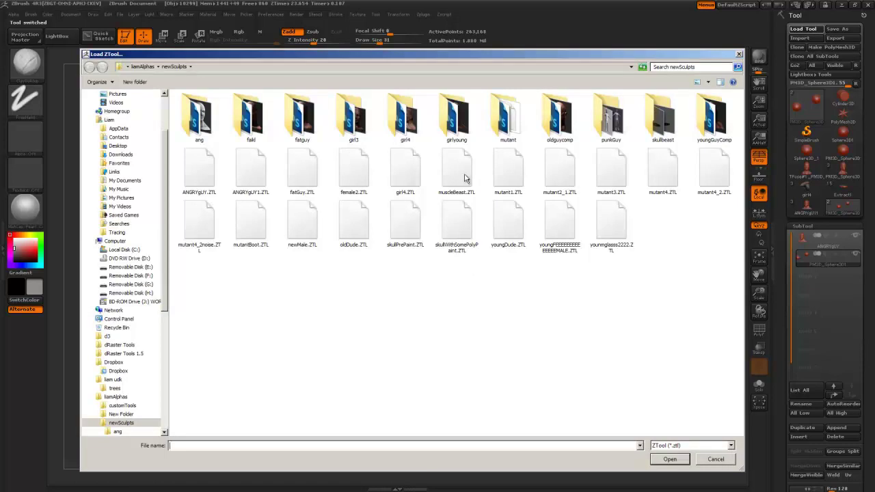
{"action": "double_click", "coordinate": [465, 178]}
{"action": "left_click_drag", "start_coordinate": [465, 174], "coordinate": [505, 307]}
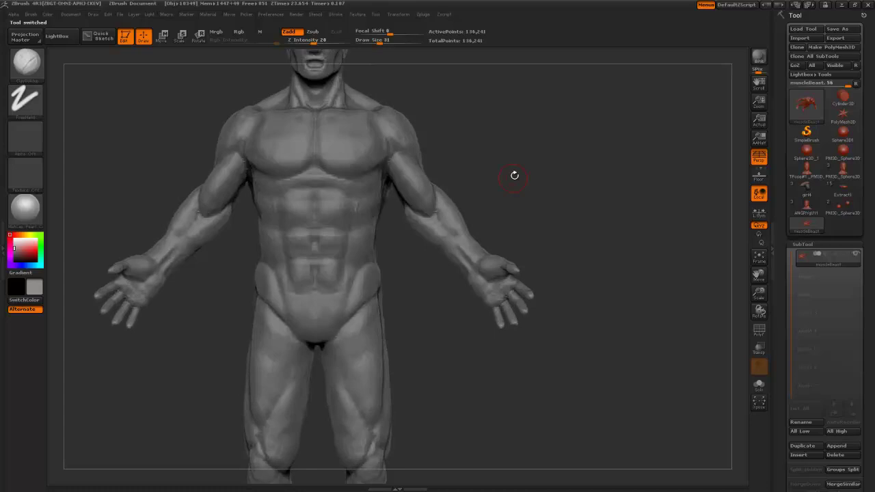
{"action": "left_click_drag", "start_coordinate": [514, 175], "coordinate": [532, 136], "text": "alt"}
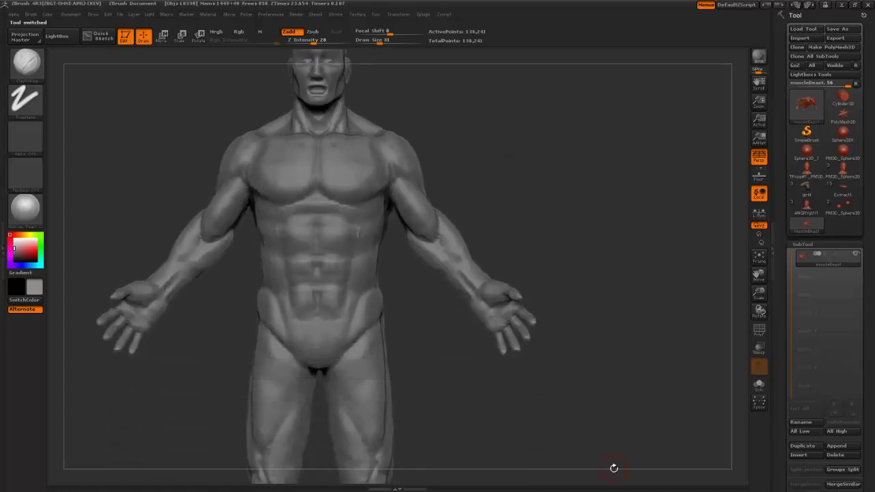
{"action": "left_click_drag", "start_coordinate": [614, 467], "coordinate": [600, 291], "text": "alt"}
{"action": "mouse_move", "coordinate": [602, 322]}
{"action": "left_mouse_down"}
{"action": "mouse_move", "coordinate": [496, 339]}
{"action": "mouse_move", "coordinate": [599, 331]}
{"action": "left_mouse_up"}
{"action": "left_click_drag", "start_coordinate": [535, 281], "coordinate": [531, 464], "text": "alt"}
{"action": "left_click_drag", "start_coordinate": [603, 263], "coordinate": [747, 126], "text": "alt"}
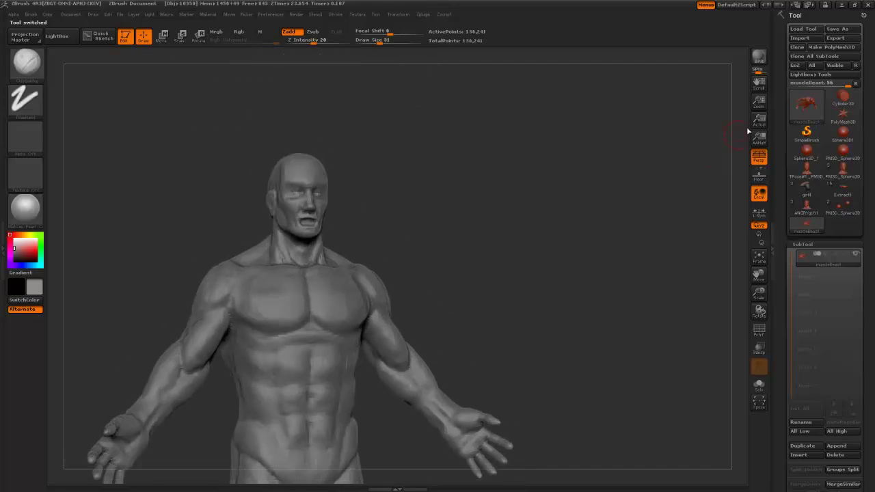
Load the mutantBoot.ZTL sculpt from the newSculpts folder and view the mutant figure at full length
{"action": "left_click", "coordinate": [804, 29]}
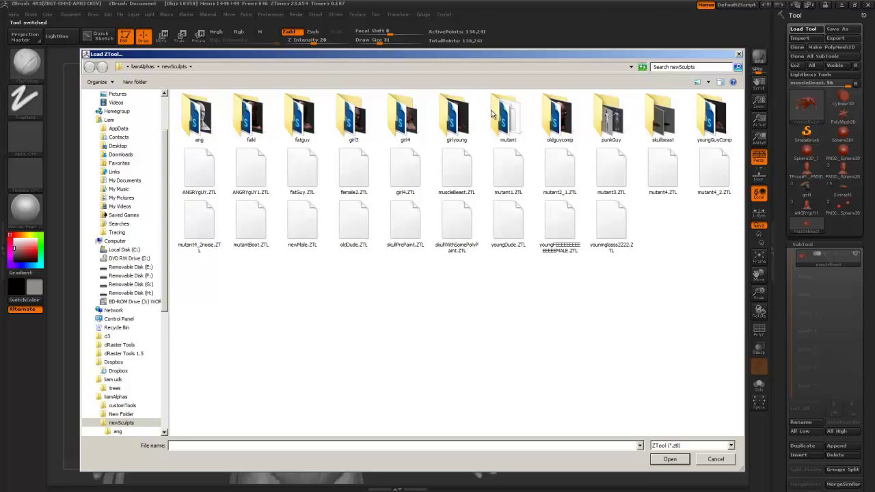
{"action": "double_click", "coordinate": [251, 218]}
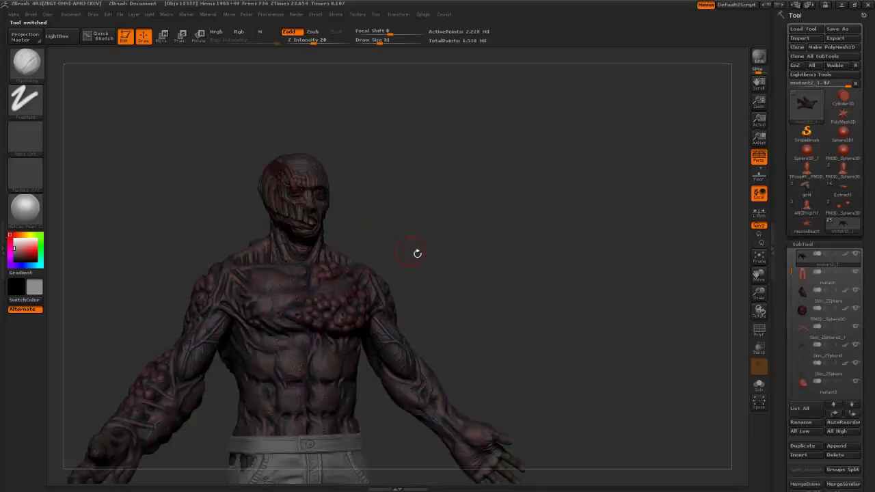
{"action": "left_click_drag", "start_coordinate": [515, 339], "coordinate": [576, 218], "text": "alt"}
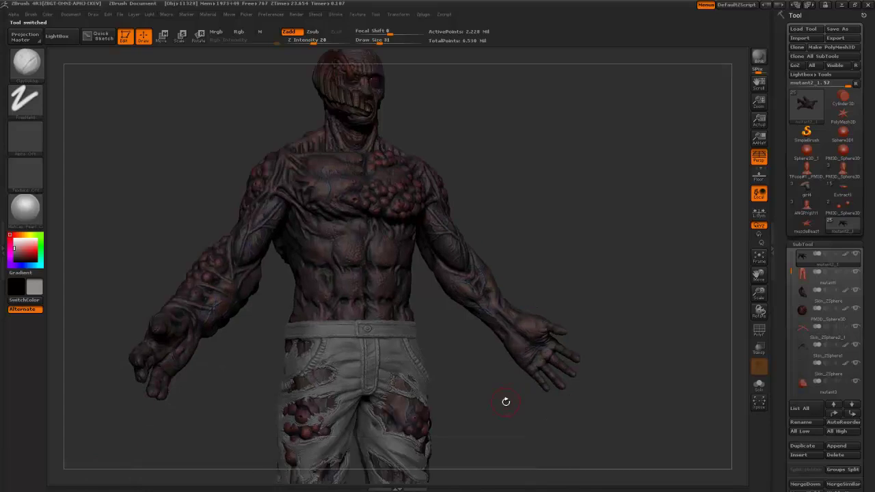
{"action": "left_click_drag", "start_coordinate": [504, 397], "coordinate": [482, 308], "text": "alt"}
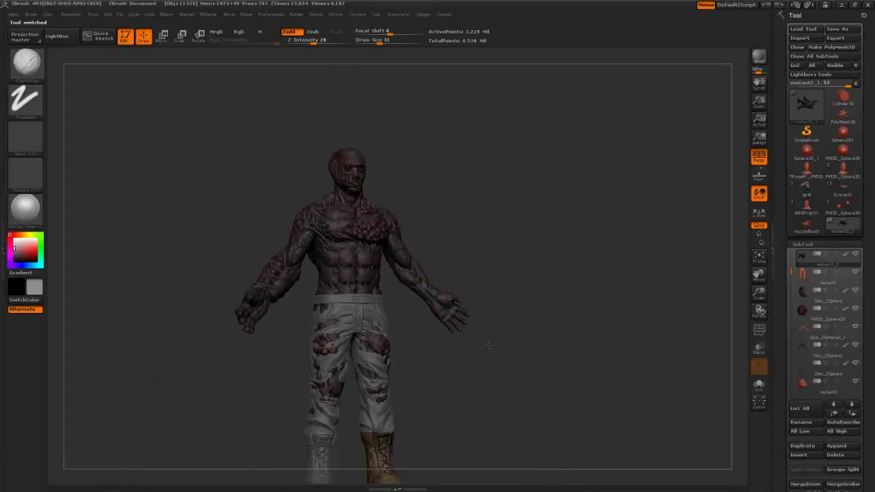
{"action": "left_click_drag", "start_coordinate": [438, 342], "coordinate": [444, 279]}
Examine the mutant's chest, head, growth-covered back and arms up close from the front, back and side
{"action": "left_click_drag", "start_coordinate": [488, 259], "coordinate": [613, 155], "text": "alt"}
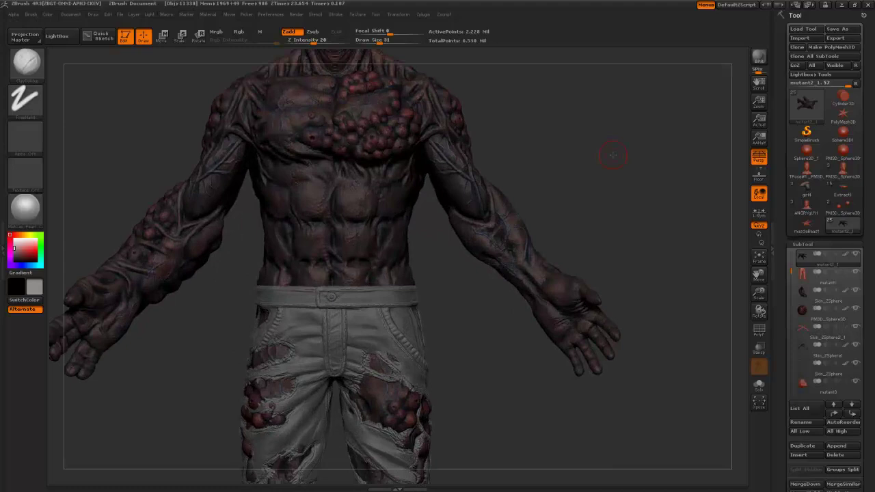
{"action": "left_click_drag", "start_coordinate": [601, 278], "coordinate": [591, 408], "text": "alt"}
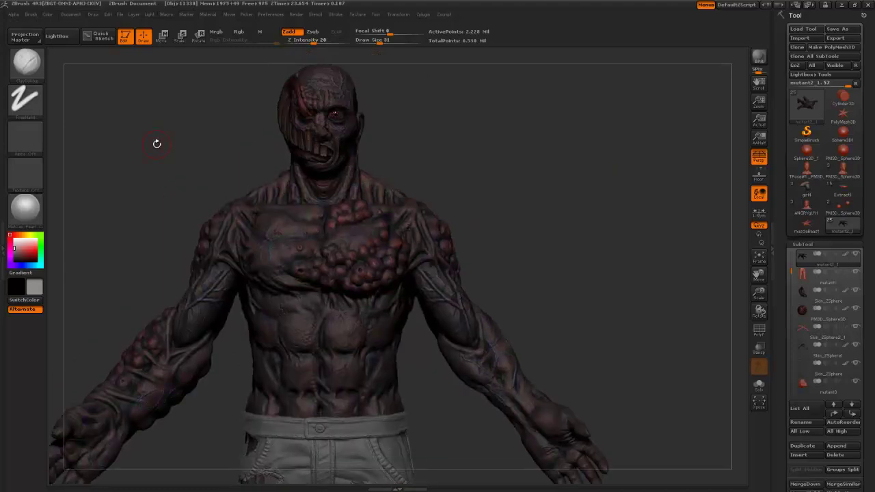
{"action": "left_click_drag", "start_coordinate": [487, 203], "coordinate": [443, 201]}
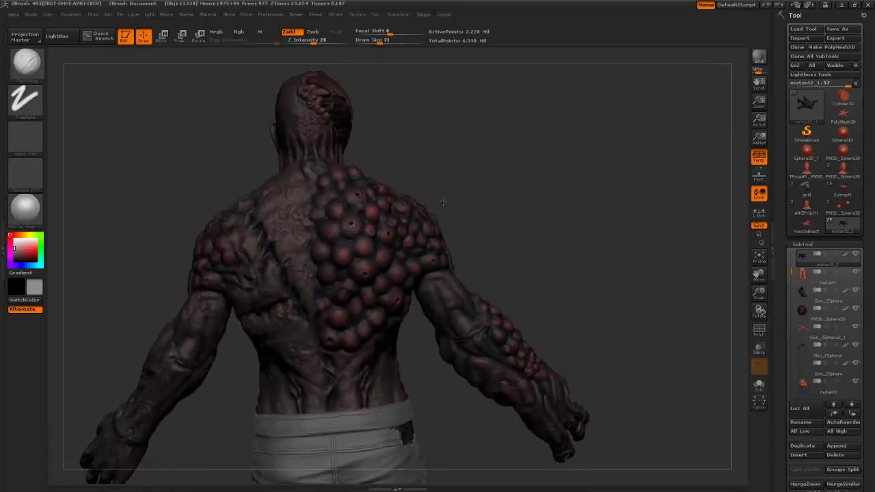
{"action": "left_click_drag", "start_coordinate": [516, 196], "coordinate": [510, 361]}
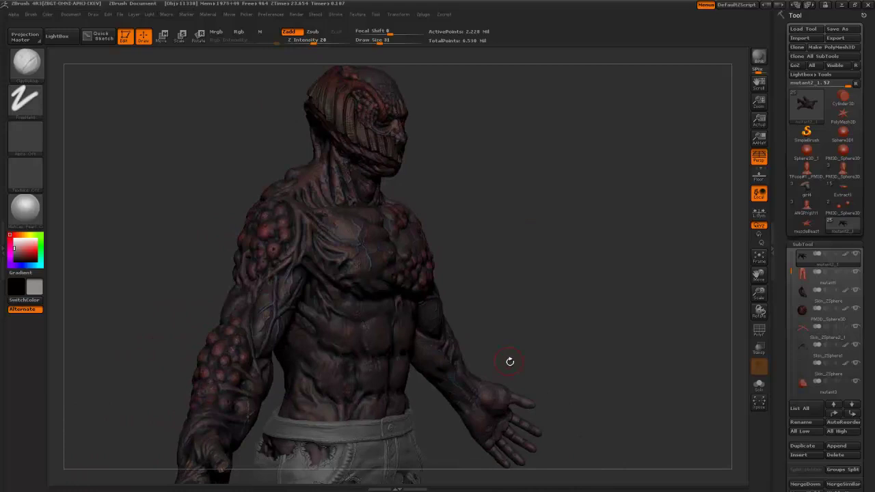
Examine the mutant's torn trousers and both laced boots up close from the front and the side
{"action": "left_click_drag", "start_coordinate": [521, 424], "coordinate": [527, 328], "text": "alt"}
{"action": "left_click_drag", "start_coordinate": [506, 472], "coordinate": [513, 266], "text": "alt"}
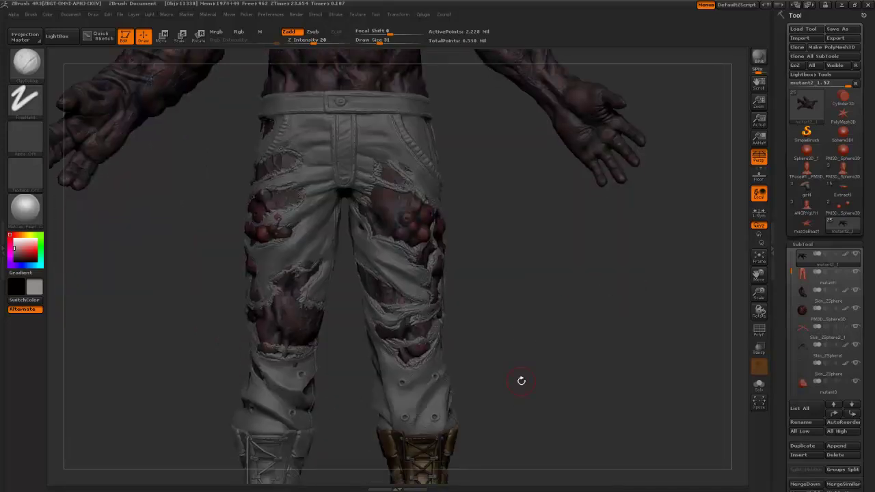
{"action": "left_click_drag", "start_coordinate": [516, 305], "coordinate": [527, 245], "text": "alt"}
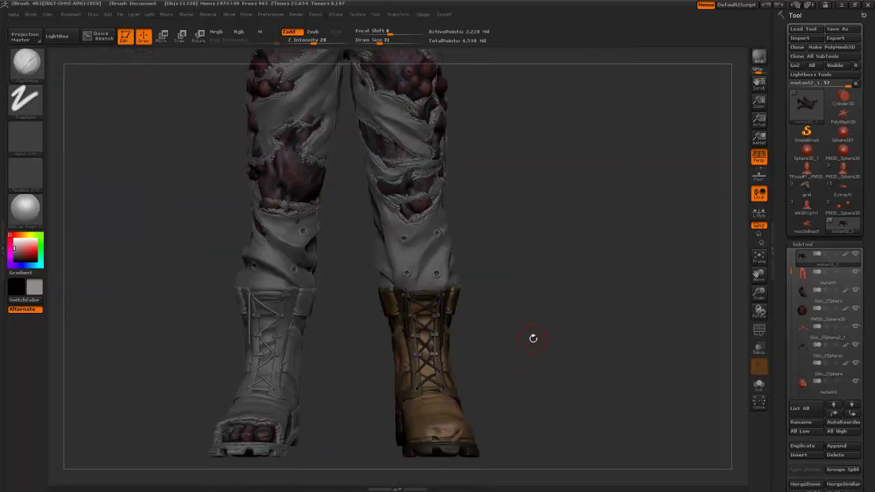
{"action": "left_click_drag", "start_coordinate": [534, 310], "coordinate": [536, 243], "text": "alt"}
{"action": "mouse_move", "coordinate": [379, 417]}
{"action": "left_mouse_down"}
{"action": "mouse_move", "coordinate": [387, 421]}
{"action": "mouse_move", "coordinate": [320, 419]}
{"action": "mouse_move", "coordinate": [332, 409]}
{"action": "mouse_move", "coordinate": [382, 410]}
{"action": "left_mouse_up"}
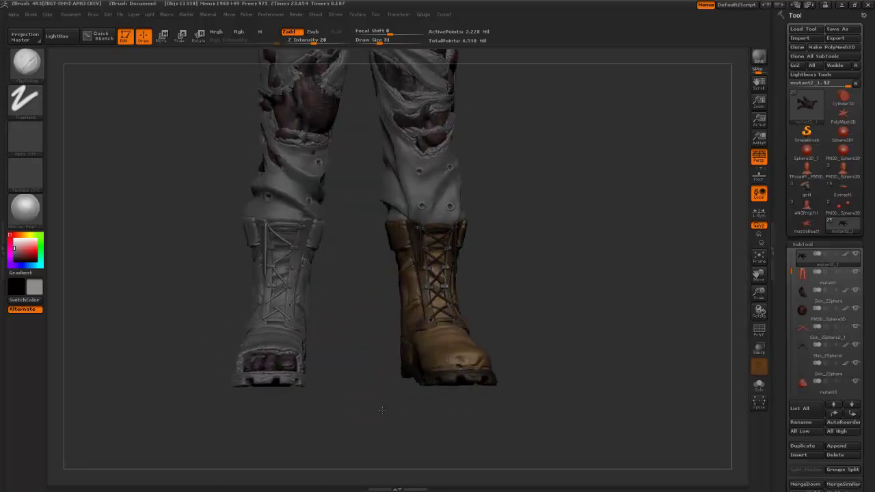
{"action": "left_click_drag", "start_coordinate": [533, 338], "coordinate": [544, 374], "text": "alt"}
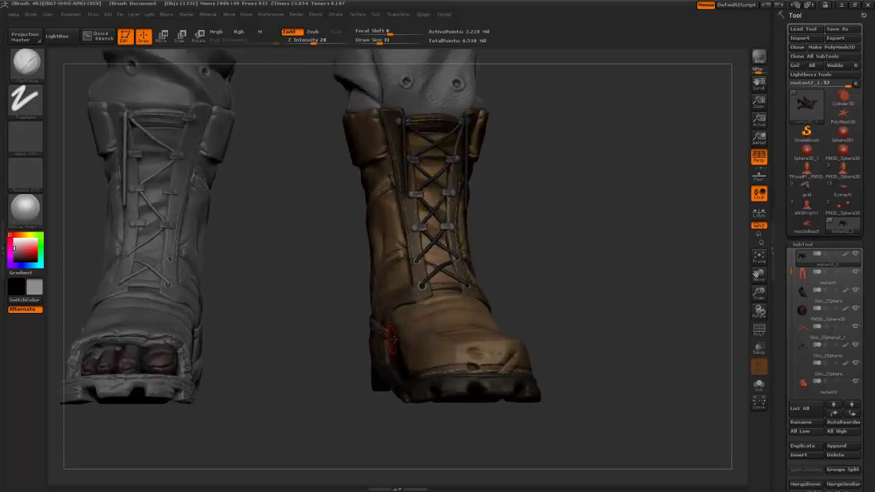
{"action": "left_click_drag", "start_coordinate": [542, 275], "coordinate": [506, 314]}
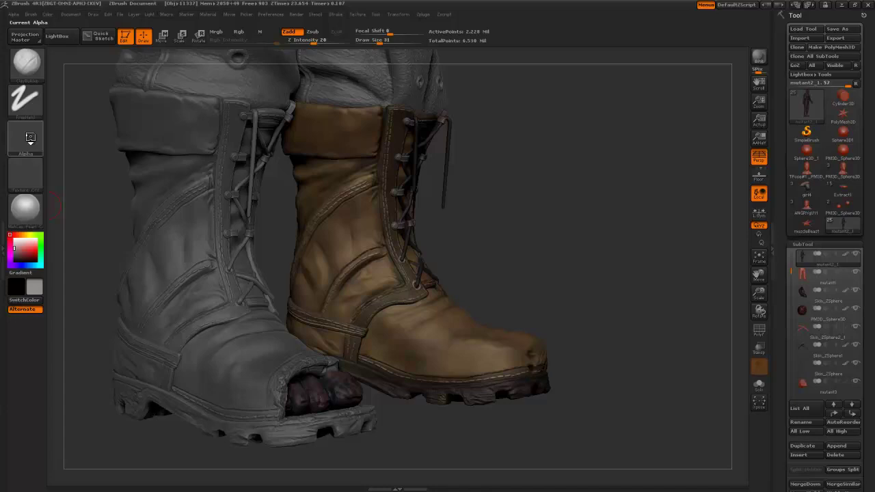
Set the brush's LazyRadius to 20, adjust LazySmooth, and turn on Roll mode with an adjusted roll distance
{"action": "left_click", "coordinate": [27, 138]}
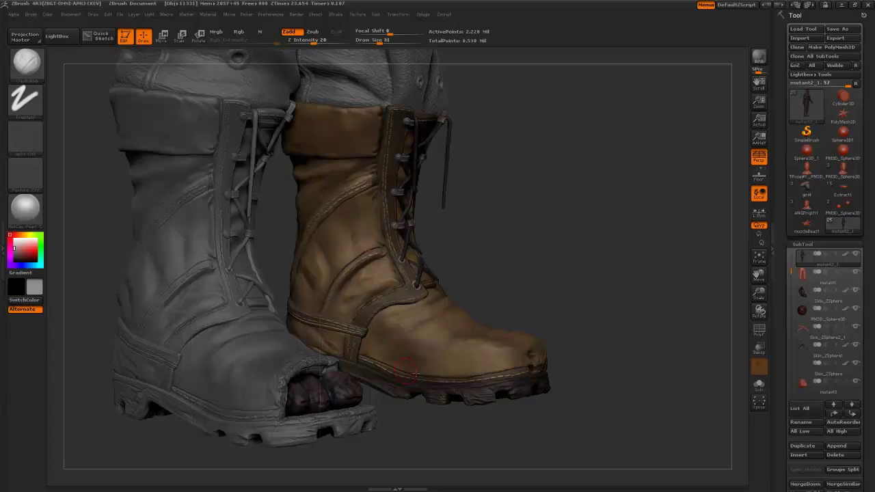
{"action": "left_click", "coordinate": [394, 17]}
{"action": "mouse_move", "coordinate": [338, 16]}
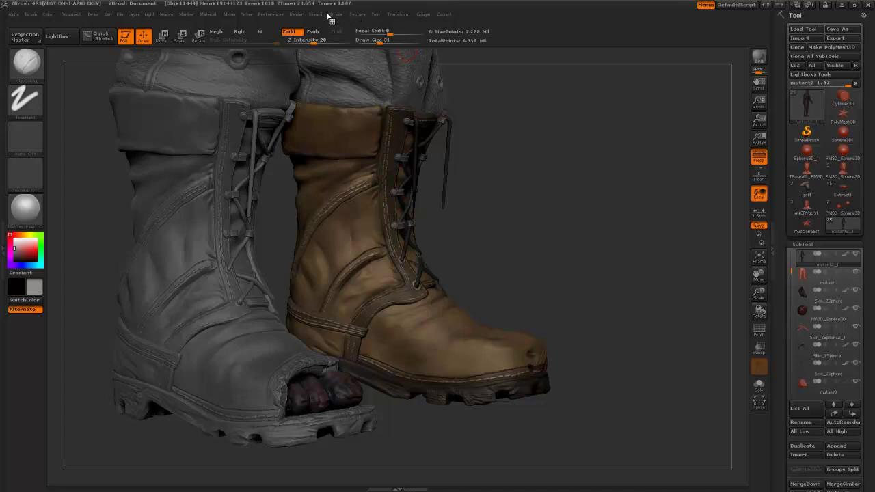
{"action": "left_click", "coordinate": [335, 15]}
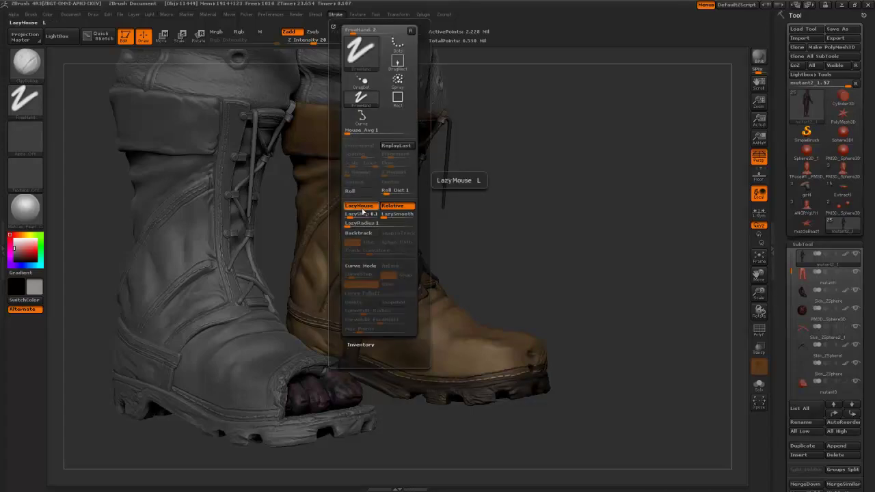
{"action": "left_click_drag", "start_coordinate": [352, 224], "coordinate": [375, 225]}
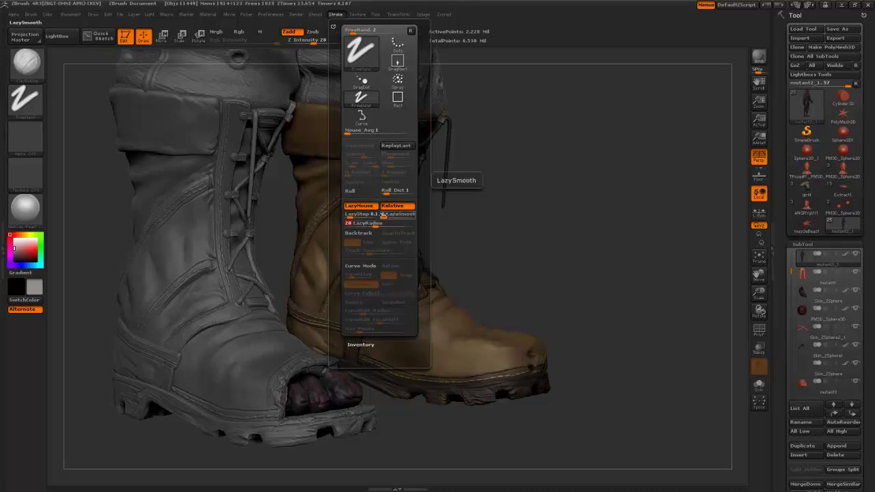
{"action": "left_click", "coordinate": [384, 214]}
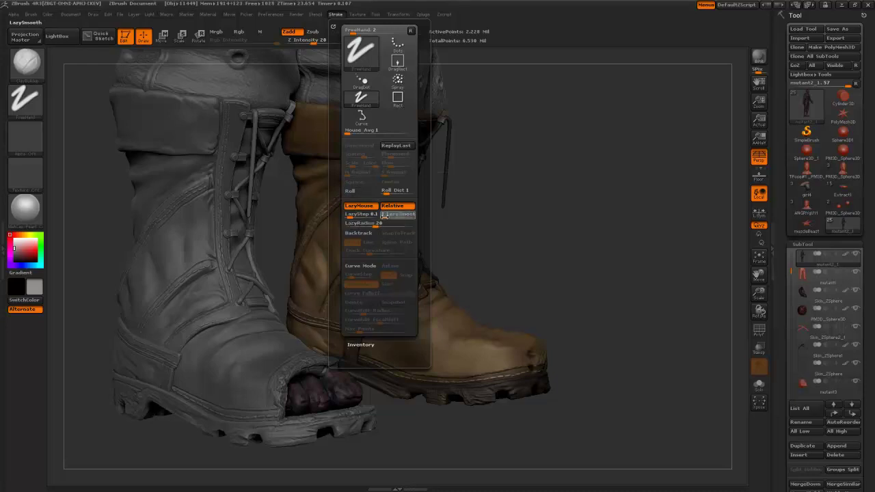
{"action": "left_click", "coordinate": [350, 191]}
{"action": "left_click", "coordinate": [395, 194]}
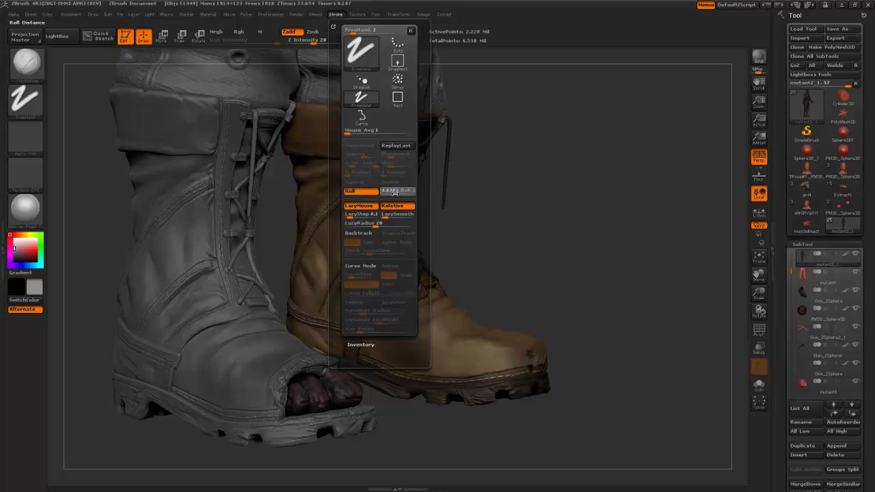
{"action": "left_click_drag", "start_coordinate": [395, 193], "coordinate": [392, 193]}
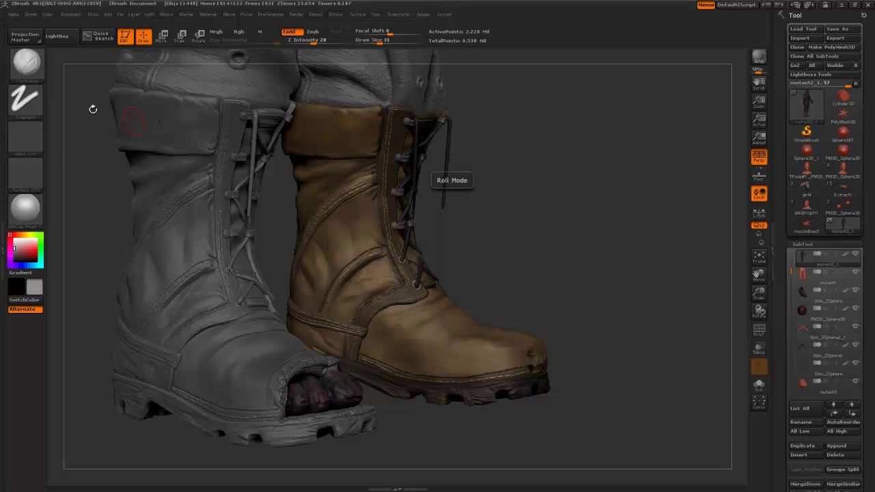
Assign Alpha 14, the solid white disc, to the current brush and switch to the Standard brush
{"action": "left_click", "coordinate": [25, 137]}
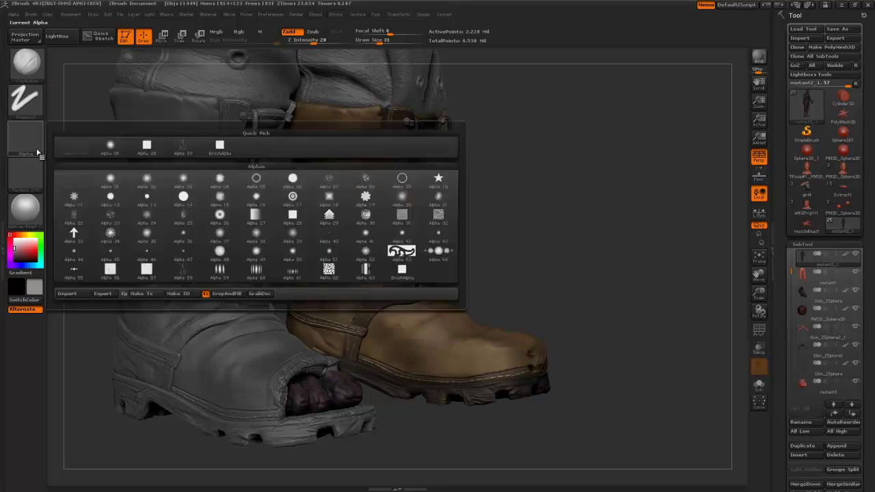
{"action": "left_click", "coordinate": [182, 196]}
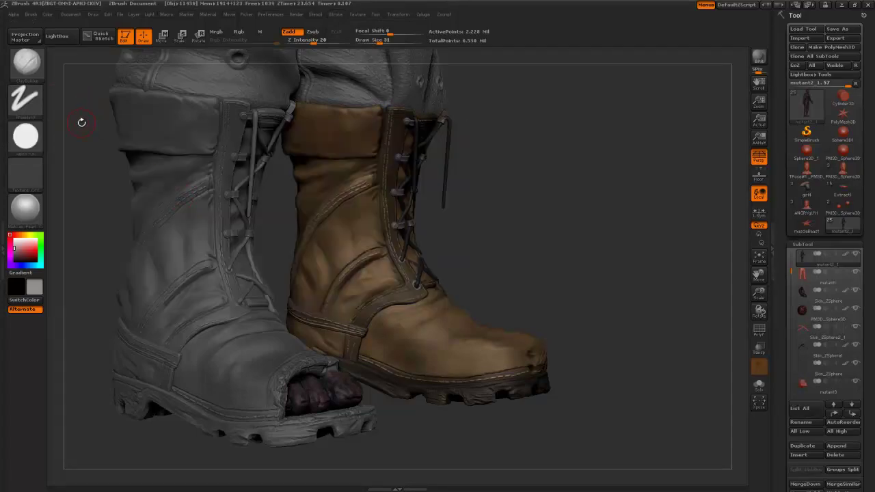
{"action": "key", "text": "b"}
{"action": "key", "text": "s"}
{"action": "key", "text": "t"}
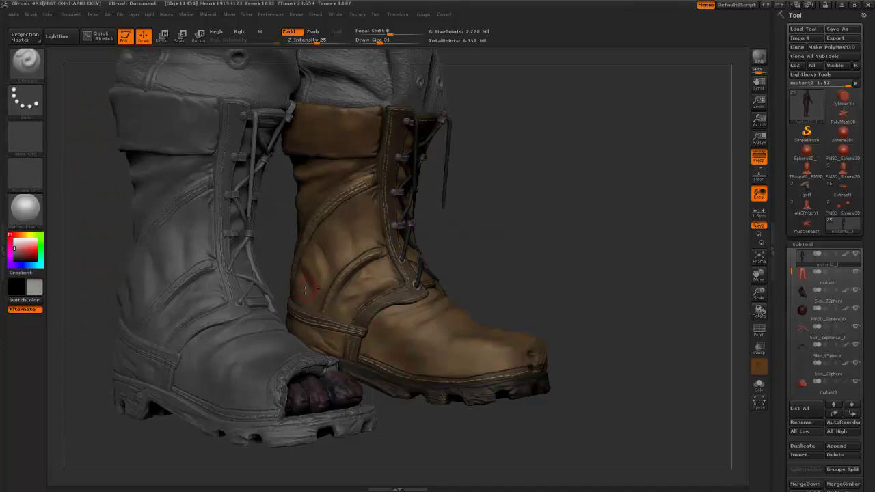
Select the mutant3 subtool of the open-toed grey boot and isolate it in a close view
{"action": "left_click", "coordinate": [237, 366], "text": "alt"}
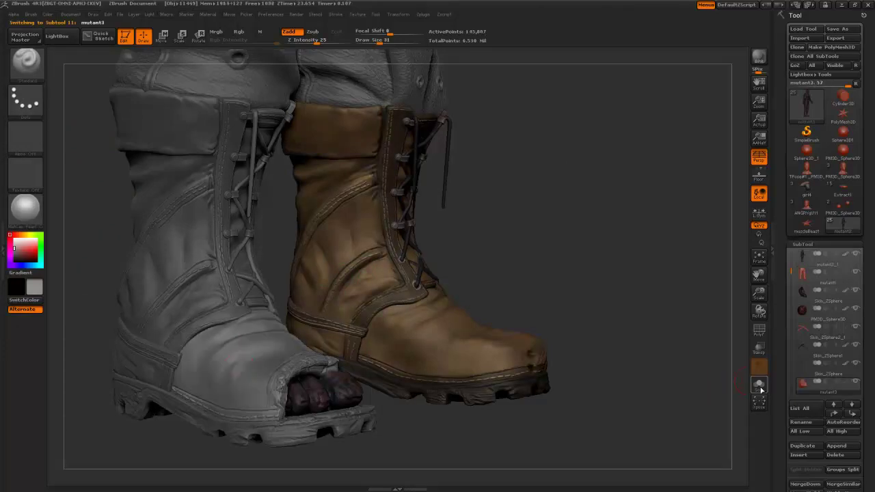
{"action": "left_click", "coordinate": [759, 385]}
{"action": "left_click_drag", "start_coordinate": [462, 291], "coordinate": [340, 330], "text": "alt"}
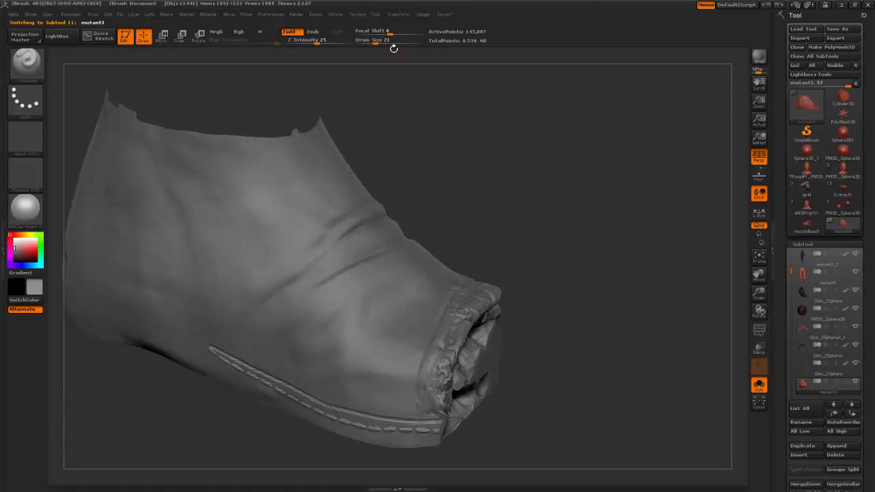
Set the Standard brush's focal shift to -100 and draw size to 11, and try a stroke across the isolated boot
{"action": "left_click_drag", "start_coordinate": [391, 32], "coordinate": [349, 54]}
{"action": "key", "text": "bracketleft"}
{"action": "left_click_drag", "start_coordinate": [360, 342], "coordinate": [251, 238]}
{"action": "key", "text": "b"}
{"action": "key", "text": "c"}
{"action": "key", "text": "b"}
{"action": "key", "text": "ctrl+z"}
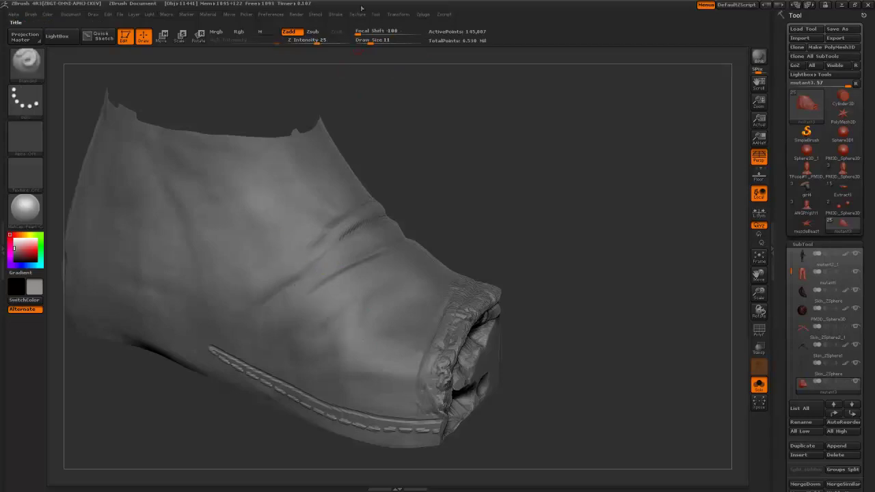
Turn on Roll mode for the brush stroke with a roll distance of 2.91 and set LazyRadius to 20
{"action": "left_click", "coordinate": [362, 15]}
{"action": "mouse_move", "coordinate": [341, 16]}
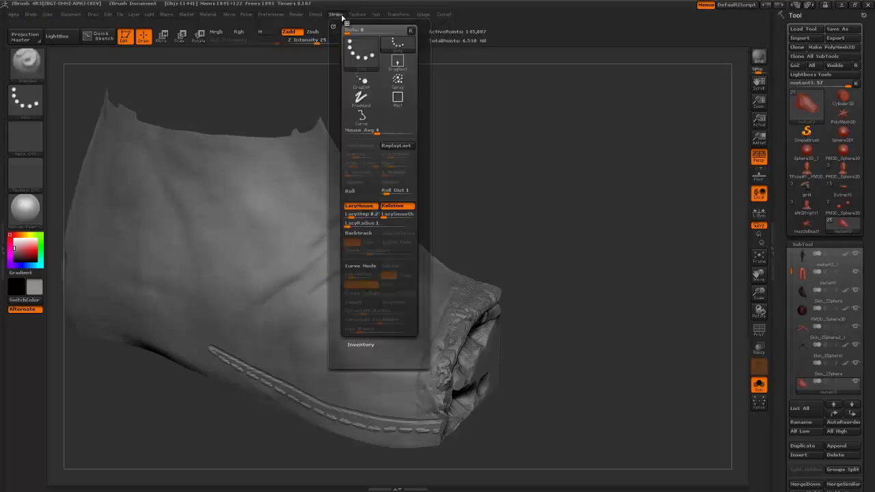
{"action": "left_click", "coordinate": [366, 191]}
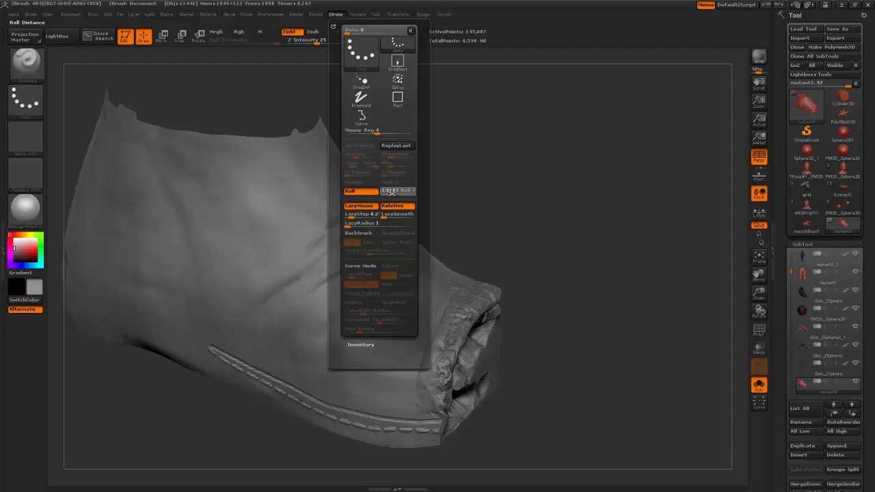
{"action": "left_click_drag", "start_coordinate": [351, 224], "coordinate": [377, 224]}
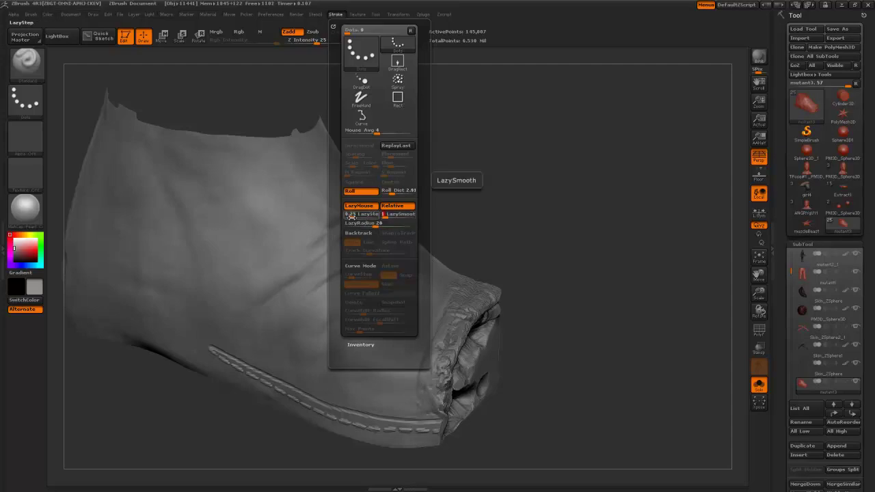
Try a rolled diagonal stroke without an alpha across the boot's side, and undo it
{"action": "left_click_drag", "start_coordinate": [239, 209], "coordinate": [346, 308]}
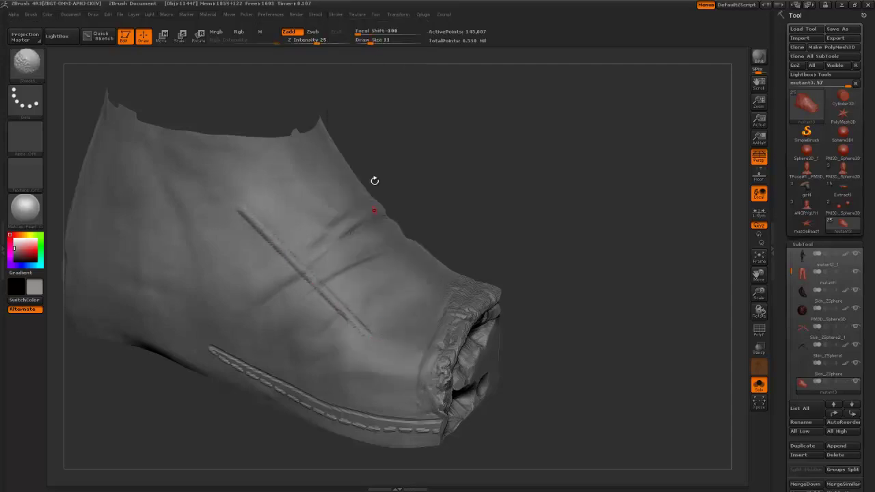
{"action": "key", "text": "ctrl+z"}
{"action": "left_click", "coordinate": [336, 15]}
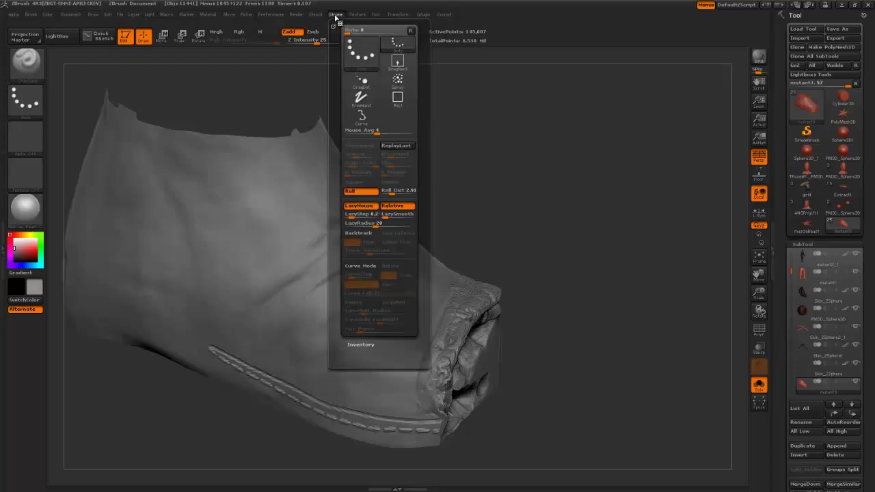
Assign Alpha 14, the solid white disc, and draw one diagonal and one curved stitch line across the boot's side
{"action": "left_click", "coordinate": [33, 145]}
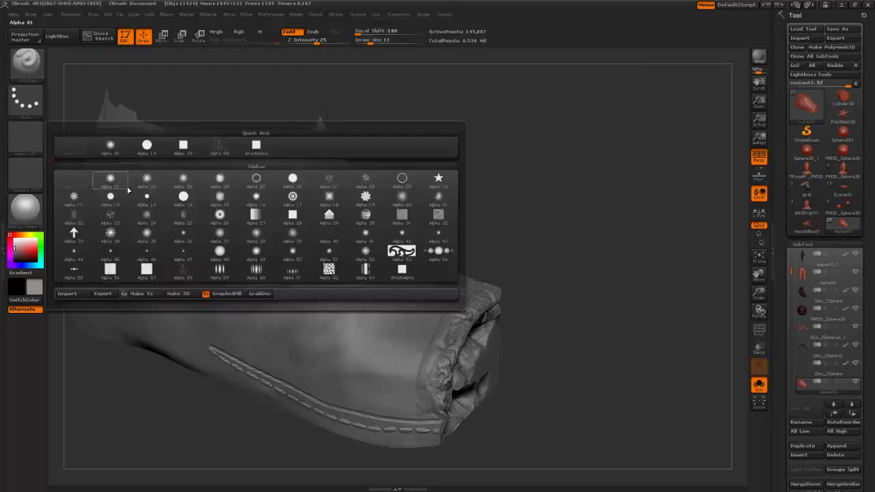
{"action": "left_click", "coordinate": [183, 198]}
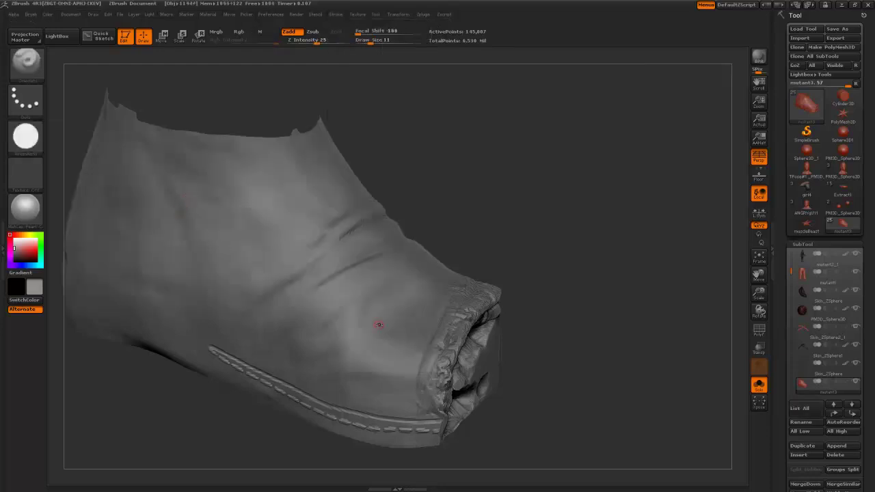
{"action": "left_click_drag", "start_coordinate": [350, 312], "coordinate": [231, 185]}
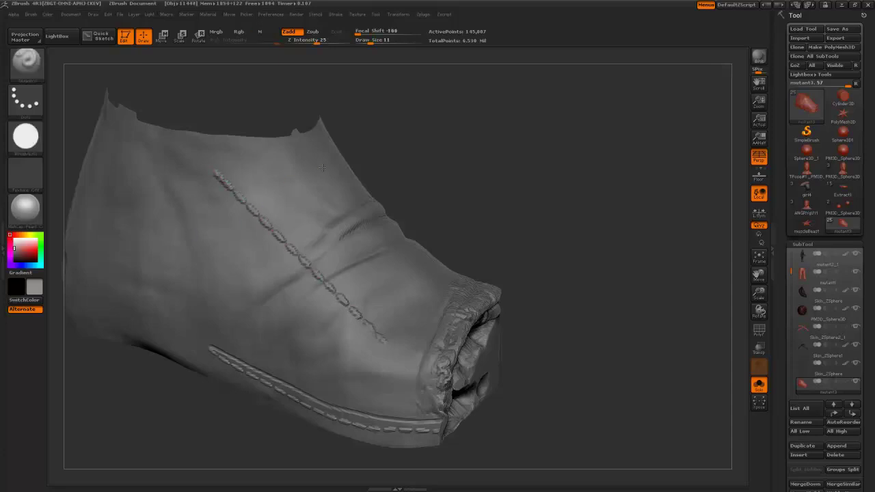
{"action": "mouse_move", "coordinate": [321, 168]}
{"action": "left_mouse_down"}
{"action": "mouse_move", "coordinate": [233, 265]}
{"action": "mouse_move", "coordinate": [156, 265]}
{"action": "mouse_move", "coordinate": [135, 203]}
{"action": "left_mouse_up"}
{"action": "mouse_move", "coordinate": [36, 139]}
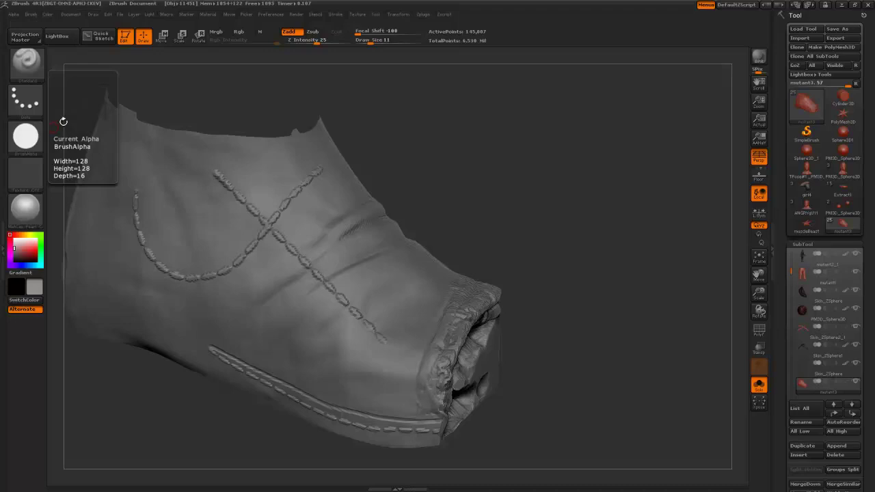
Review the Roll and LazyMouse stroke settings and draw more curving stitch lines across the side of the boot
{"action": "left_click", "coordinate": [365, 15]}
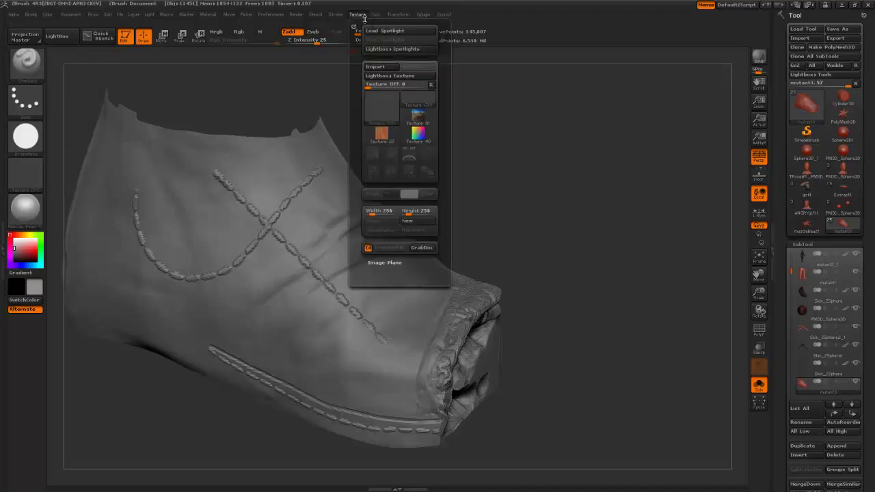
{"action": "mouse_move", "coordinate": [418, 15]}
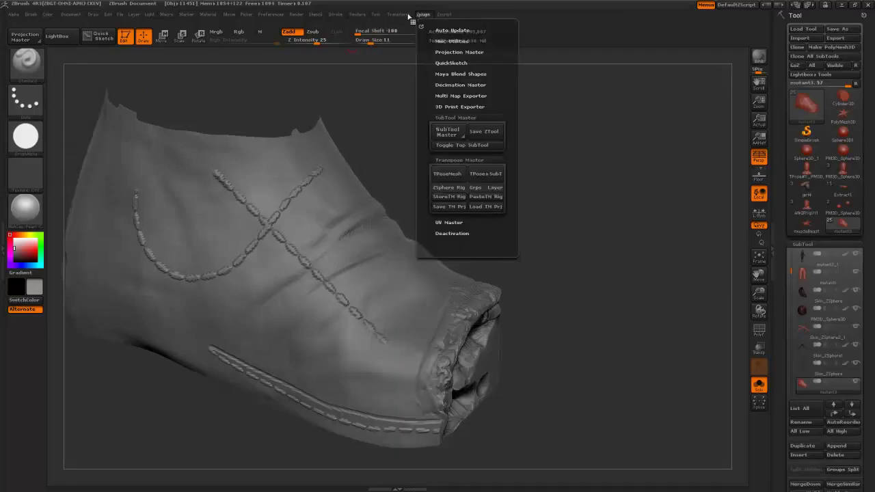
{"action": "mouse_move", "coordinate": [335, 15]}
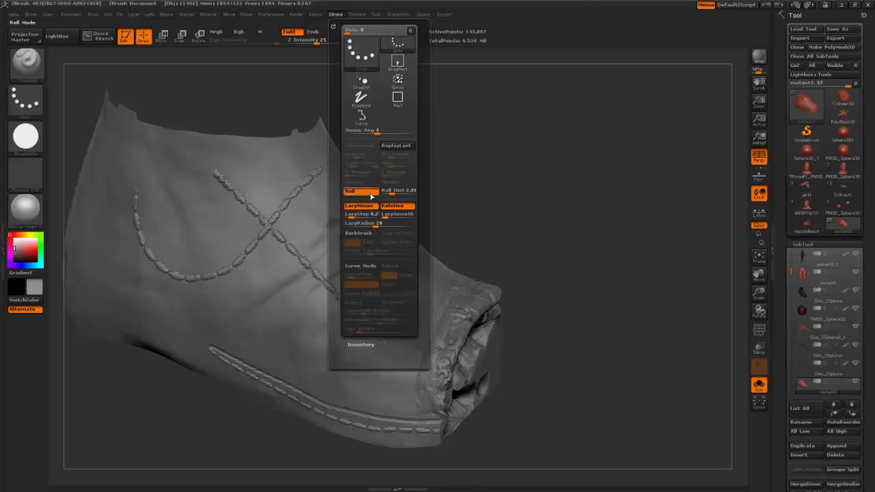
{"action": "mouse_move", "coordinate": [195, 205]}
{"action": "left_mouse_down"}
{"action": "mouse_move", "coordinate": [277, 294]}
{"action": "mouse_move", "coordinate": [352, 328]}
{"action": "mouse_move", "coordinate": [400, 280]}
{"action": "mouse_move", "coordinate": [322, 242]}
{"action": "mouse_move", "coordinate": [233, 299]}
{"action": "mouse_move", "coordinate": [185, 301]}
{"action": "mouse_move", "coordinate": [128, 257]}
{"action": "mouse_move", "coordinate": [110, 201]}
{"action": "left_mouse_up"}
{"action": "mouse_move", "coordinate": [146, 179]}
{"action": "left_mouse_down"}
{"action": "mouse_move", "coordinate": [199, 197]}
{"action": "mouse_move", "coordinate": [266, 175]}
{"action": "mouse_move", "coordinate": [225, 155]}
{"action": "mouse_move", "coordinate": [147, 152]}
{"action": "left_mouse_up"}
{"action": "left_click_drag", "start_coordinate": [584, 357], "coordinate": [595, 322], "text": "alt"}
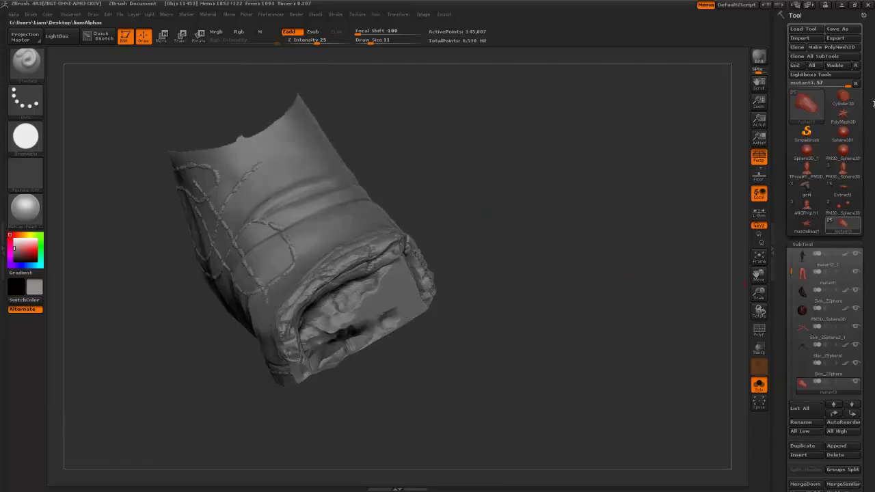
Load the younmglasss2222.ZTL sculpt from the newSculpts folder and keep it as the active tool
{"action": "left_click", "coordinate": [812, 28]}
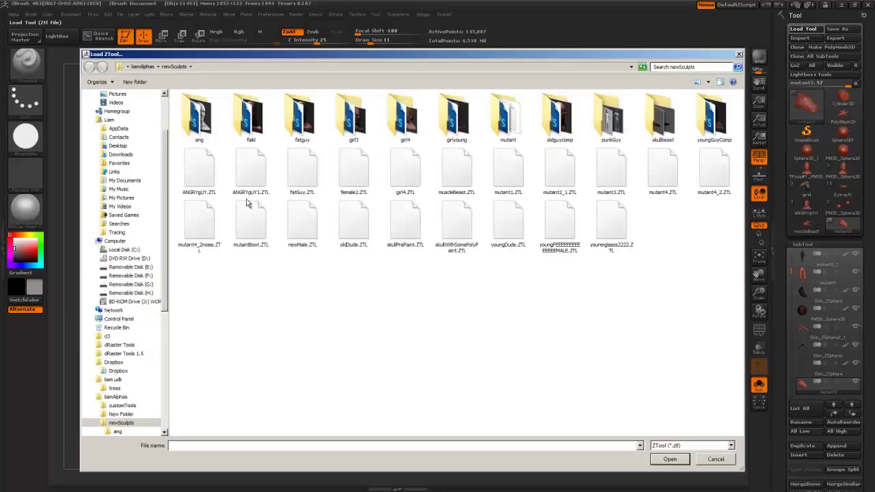
{"action": "left_click_drag", "start_coordinate": [367, 297], "coordinate": [457, 356]}
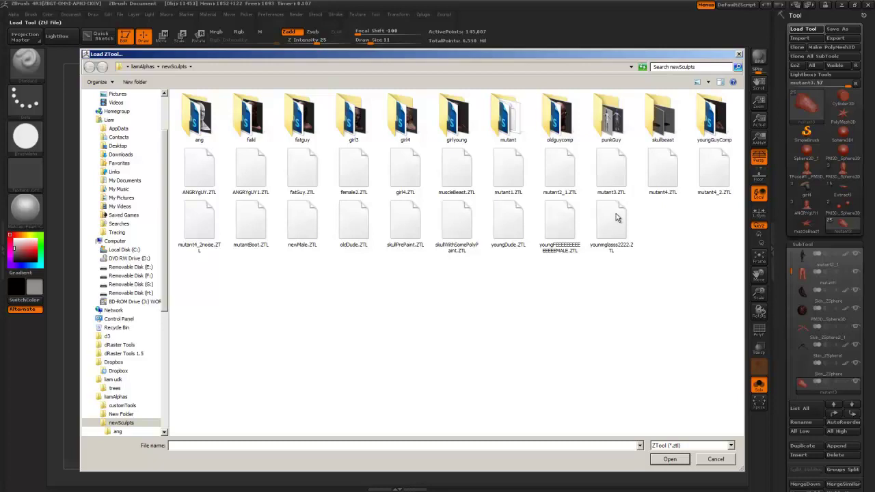
{"action": "double_click", "coordinate": [615, 250]}
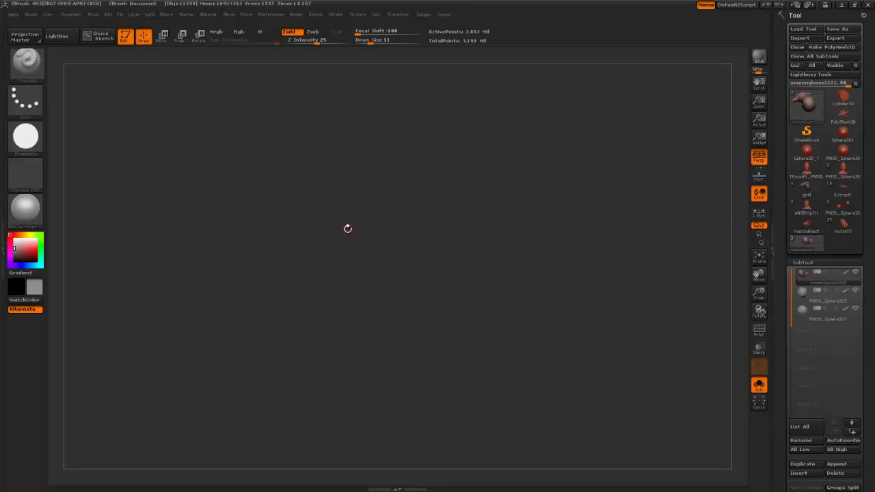
{"action": "left_click", "coordinate": [799, 117]}
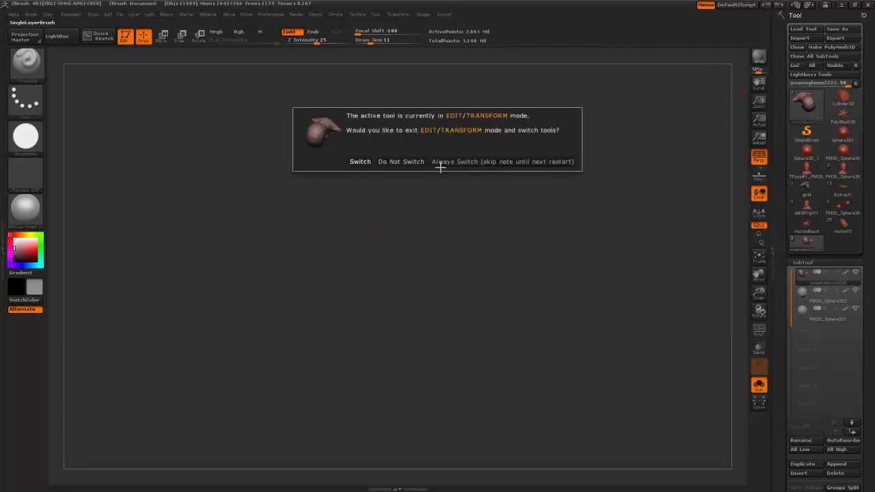
{"action": "left_click", "coordinate": [402, 162]}
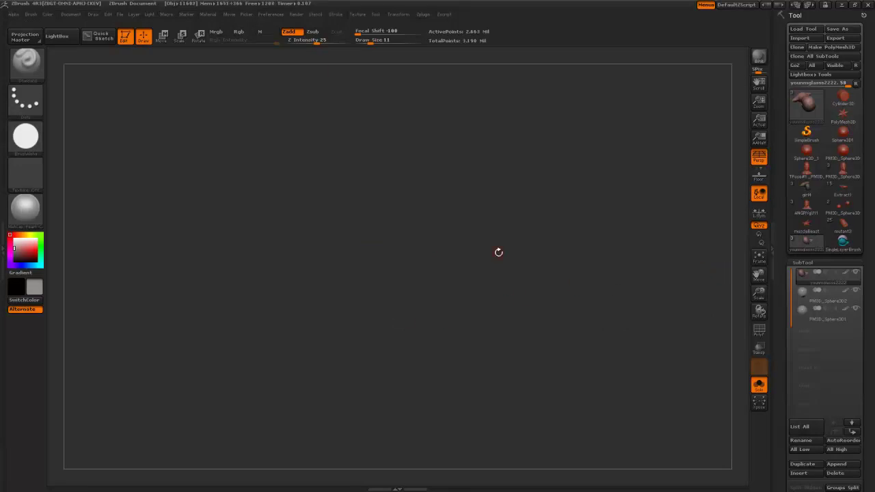
Turn off Solo mode for the painted bald head and inspect it from the front and in profile
{"action": "left_click_drag", "start_coordinate": [498, 252], "coordinate": [623, 321]}
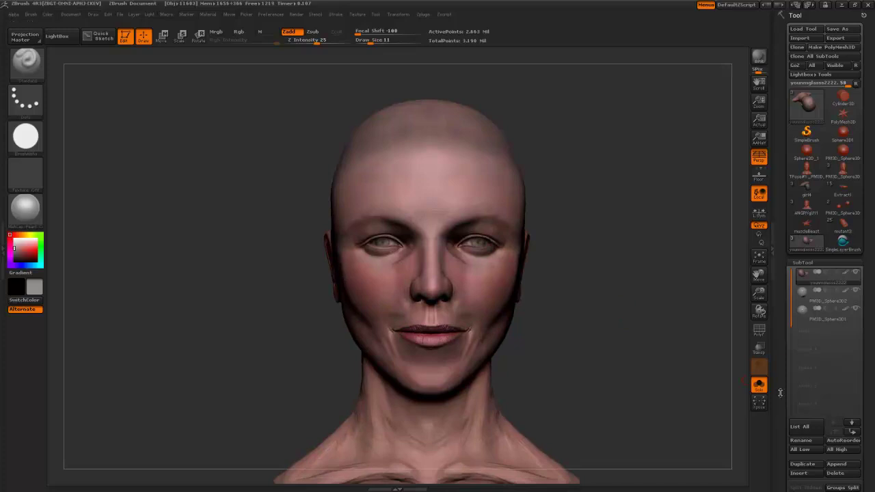
{"action": "left_click", "coordinate": [759, 384]}
{"action": "left_click_drag", "start_coordinate": [629, 369], "coordinate": [613, 307]}
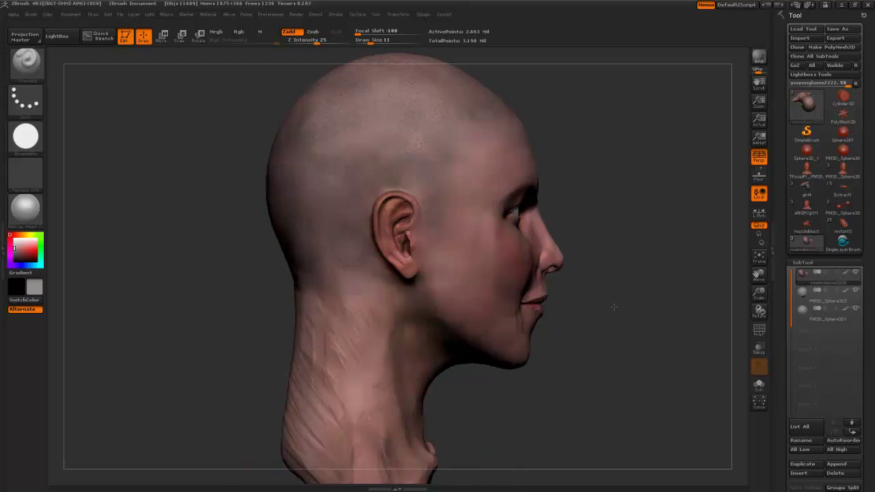
{"action": "left_click_drag", "start_coordinate": [614, 307], "coordinate": [557, 306]}
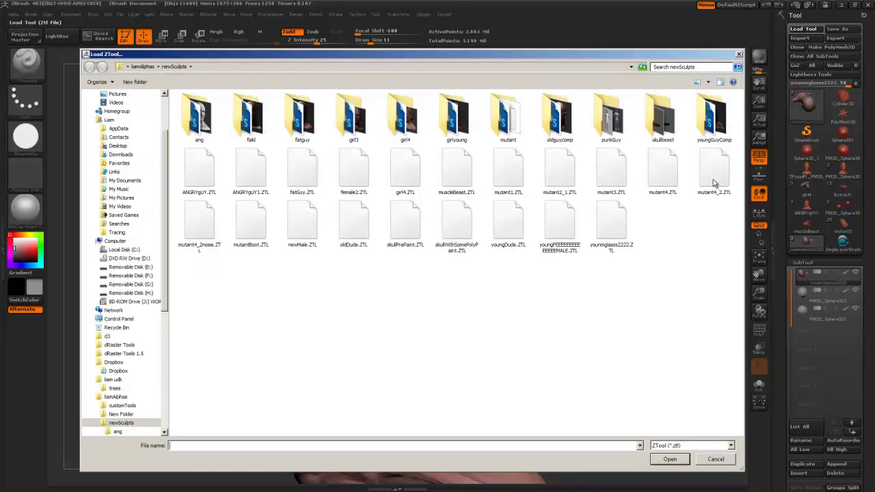
Load skullPrePaint.ZTL and inspect the skull from the front and three-quarter views
{"action": "double_click", "coordinate": [408, 231]}
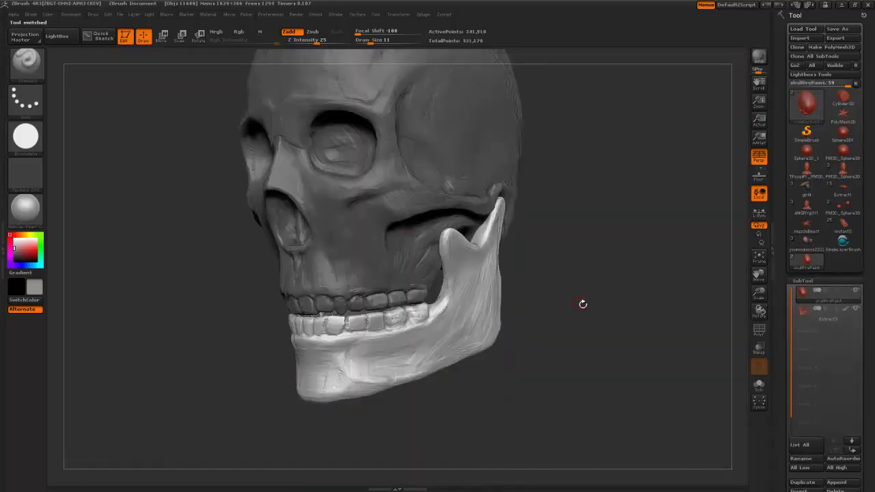
{"action": "mouse_move", "coordinate": [582, 304]}
{"action": "left_mouse_down", "text": "alt"}
{"action": "mouse_move", "coordinate": [574, 246]}
{"action": "mouse_move", "coordinate": [550, 295]}
{"action": "mouse_move", "coordinate": [579, 283]}
{"action": "mouse_move", "coordinate": [560, 246]}
{"action": "mouse_move", "coordinate": [555, 271]}
{"action": "left_mouse_up", "text": "alt"}
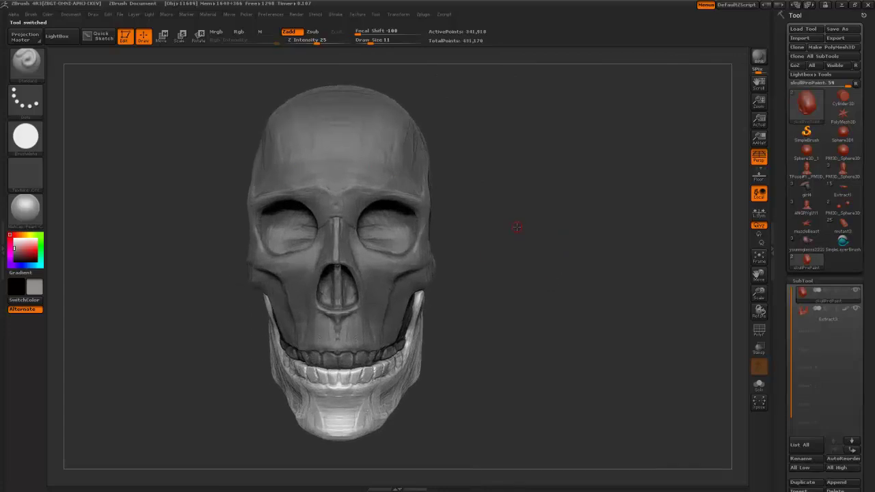
{"action": "left_click_drag", "start_coordinate": [517, 227], "coordinate": [513, 210]}
{"action": "left_click_drag", "start_coordinate": [533, 240], "coordinate": [508, 239]}
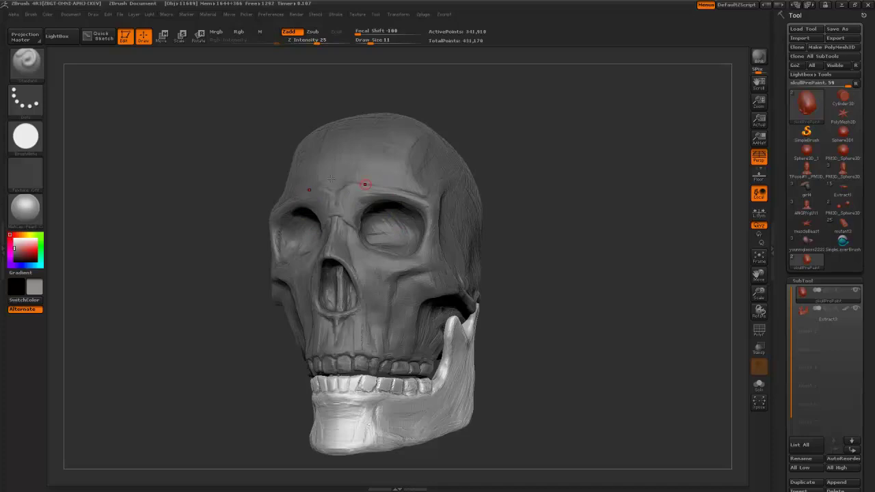
{"action": "left_click_drag", "start_coordinate": [567, 267], "coordinate": [605, 279], "text": "shift"}
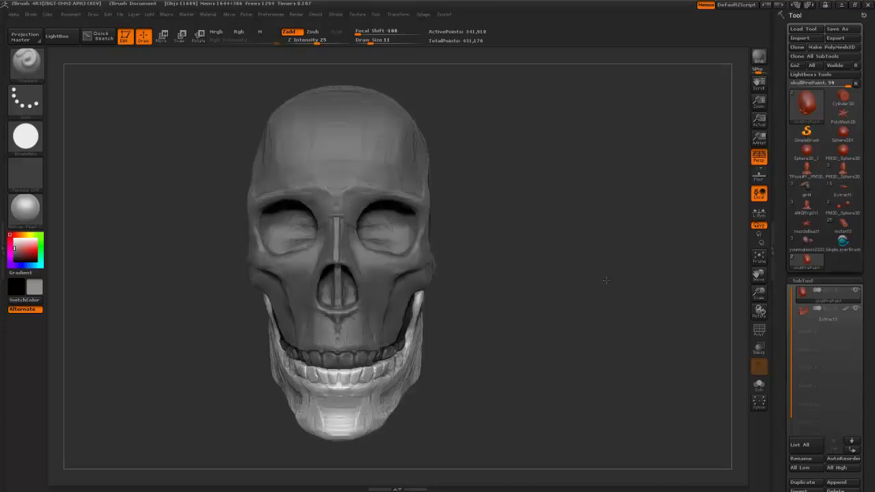
{"action": "mouse_move", "coordinate": [491, 222]}
{"action": "left_mouse_down"}
{"action": "mouse_move", "coordinate": [551, 228]}
{"action": "mouse_move", "coordinate": [480, 227]}
{"action": "left_mouse_up"}
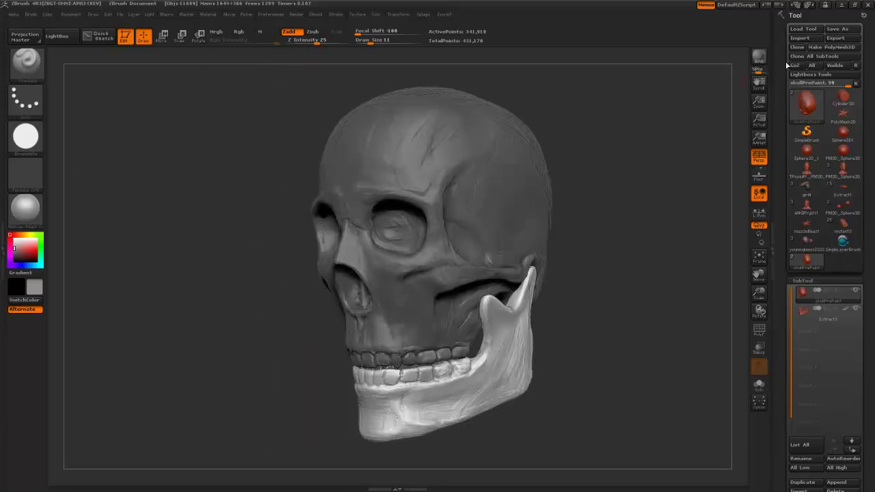
Load the oldDude.ZTL sculpt from the newSculpts folder
{"action": "left_click", "coordinate": [804, 29]}
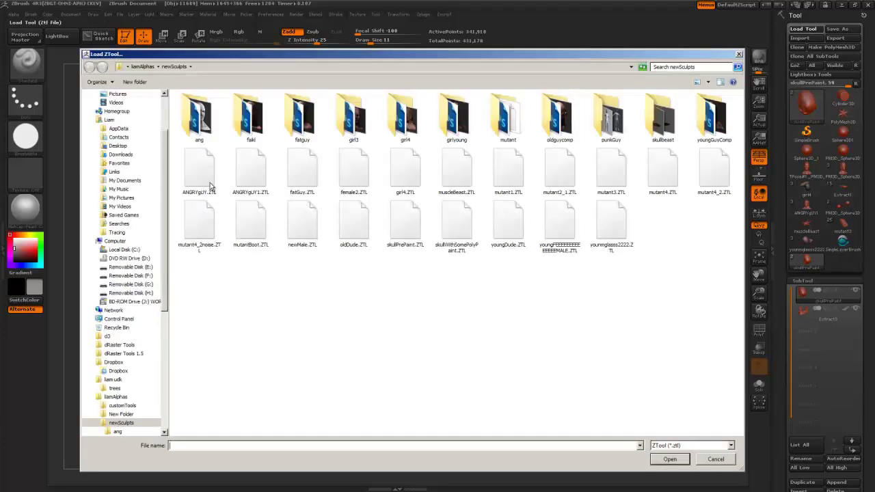
{"action": "left_click", "coordinate": [211, 187]}
{"action": "left_click", "coordinate": [237, 179]}
{"action": "left_click", "coordinate": [698, 173]}
{"action": "left_click", "coordinate": [393, 230]}
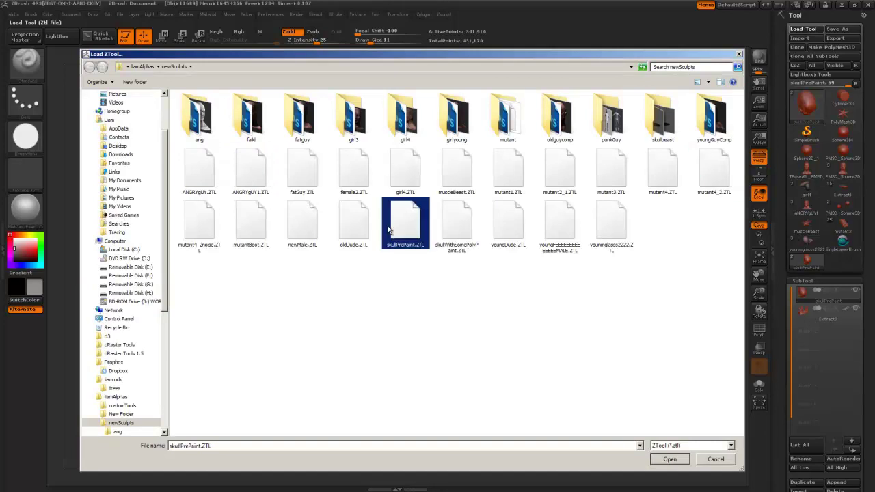
{"action": "left_click", "coordinate": [360, 229]}
{"action": "double_click", "coordinate": [360, 229]}
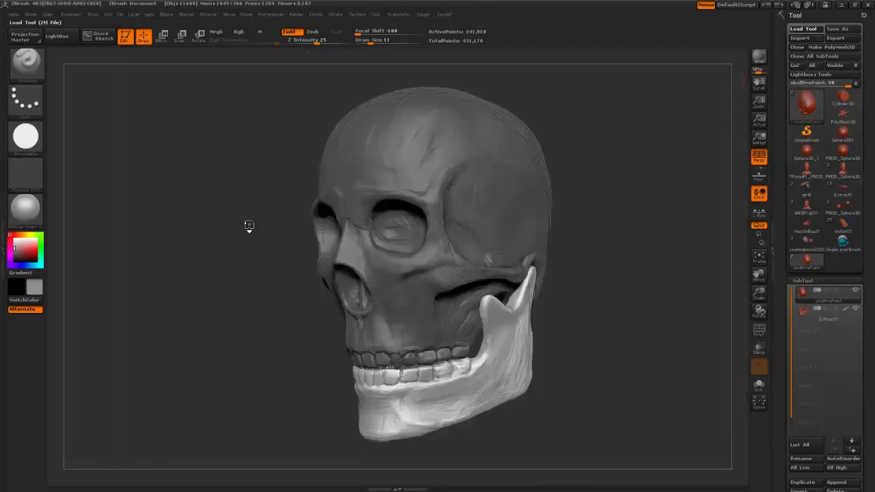
Examine the old man's painted head up close, from the front and from both sides, with its main oldDude subtool selected
{"action": "left_click_drag", "start_coordinate": [208, 230], "coordinate": [342, 273]}
{"action": "left_click_drag", "start_coordinate": [221, 306], "coordinate": [221, 326], "text": "shift"}
{"action": "mouse_move", "coordinate": [527, 342]}
{"action": "left_mouse_down", "text": "alt"}
{"action": "mouse_move", "coordinate": [527, 383]}
{"action": "mouse_move", "coordinate": [494, 365]}
{"action": "mouse_move", "coordinate": [507, 352]}
{"action": "mouse_move", "coordinate": [465, 350]}
{"action": "mouse_move", "coordinate": [545, 348]}
{"action": "mouse_move", "coordinate": [622, 386]}
{"action": "mouse_move", "coordinate": [601, 385]}
{"action": "left_mouse_up", "text": "alt"}
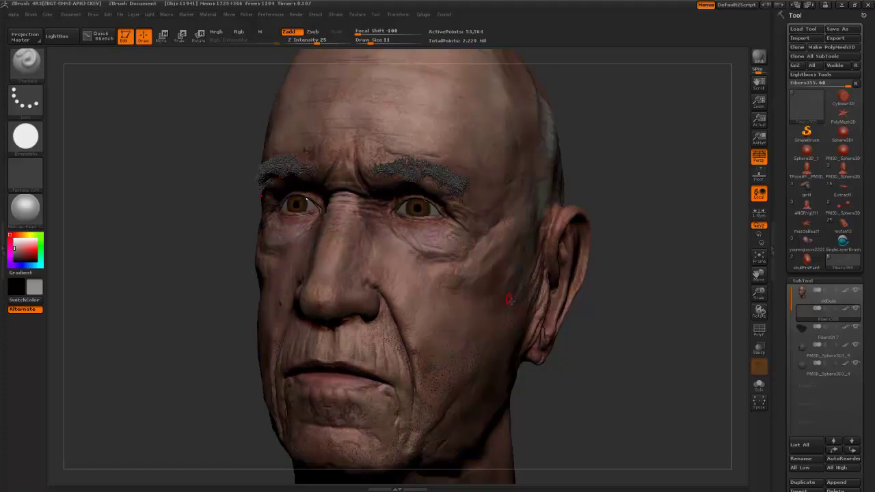
{"action": "left_click_drag", "start_coordinate": [587, 351], "coordinate": [616, 326]}
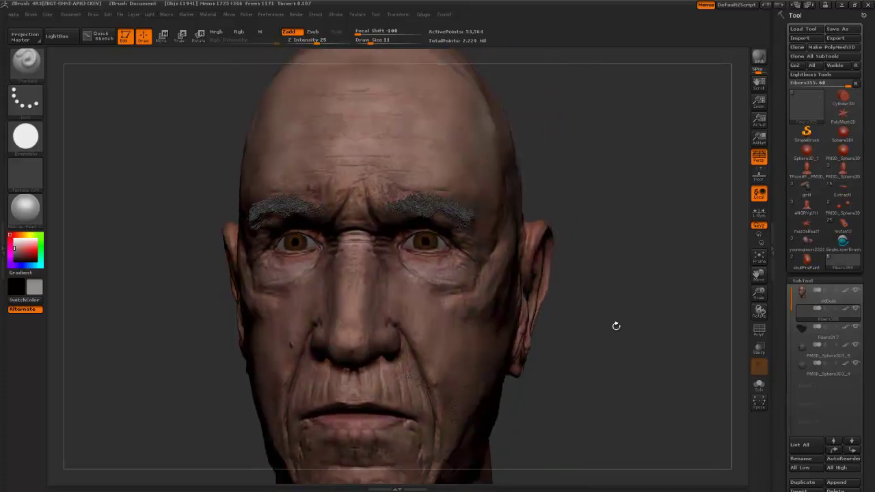
{"action": "left_click", "coordinate": [472, 319], "text": "alt"}
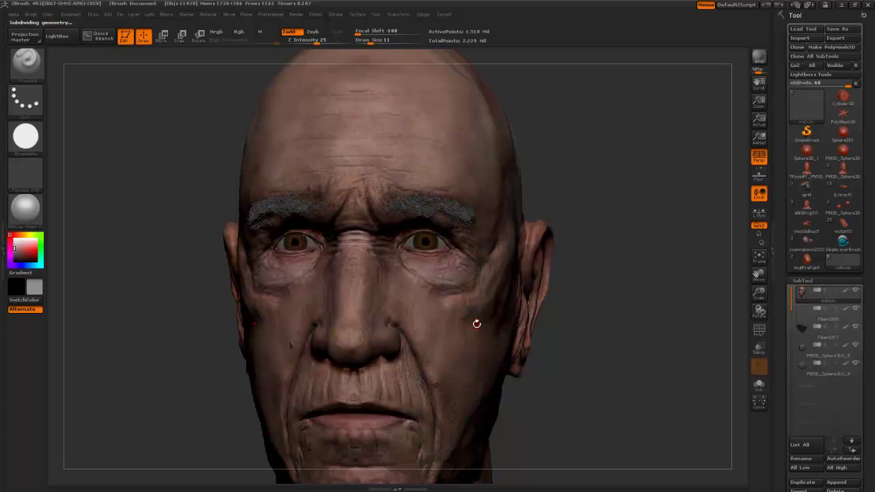
{"action": "mouse_move", "coordinate": [590, 359]}
{"action": "left_mouse_down", "text": "alt"}
{"action": "mouse_move", "coordinate": [586, 340]}
{"action": "mouse_move", "coordinate": [573, 335]}
{"action": "mouse_move", "coordinate": [586, 307]}
{"action": "mouse_move", "coordinate": [560, 335]}
{"action": "left_mouse_up", "text": "alt"}
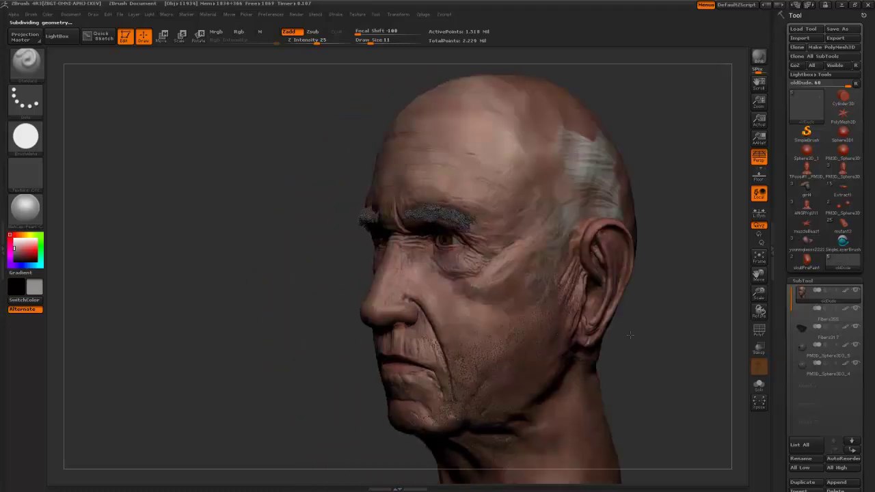
{"action": "left_click_drag", "start_coordinate": [631, 335], "coordinate": [575, 275], "text": "alt"}
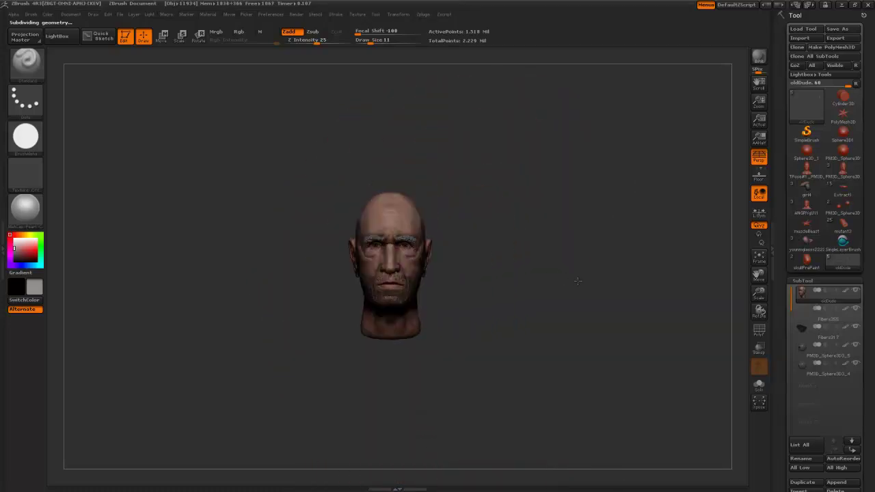
{"action": "mouse_move", "coordinate": [564, 246]}
{"action": "left_mouse_down", "text": "alt"}
{"action": "mouse_move", "coordinate": [581, 298]}
{"action": "mouse_move", "coordinate": [552, 321]}
{"action": "mouse_move", "coordinate": [561, 323]}
{"action": "mouse_move", "coordinate": [427, 270]}
{"action": "left_mouse_up", "text": "alt"}
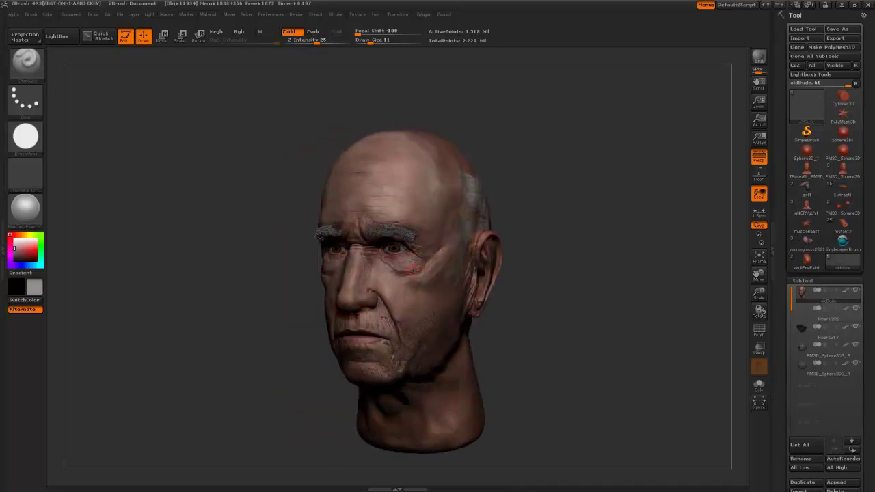
{"action": "left_click_drag", "start_coordinate": [523, 346], "coordinate": [571, 343]}
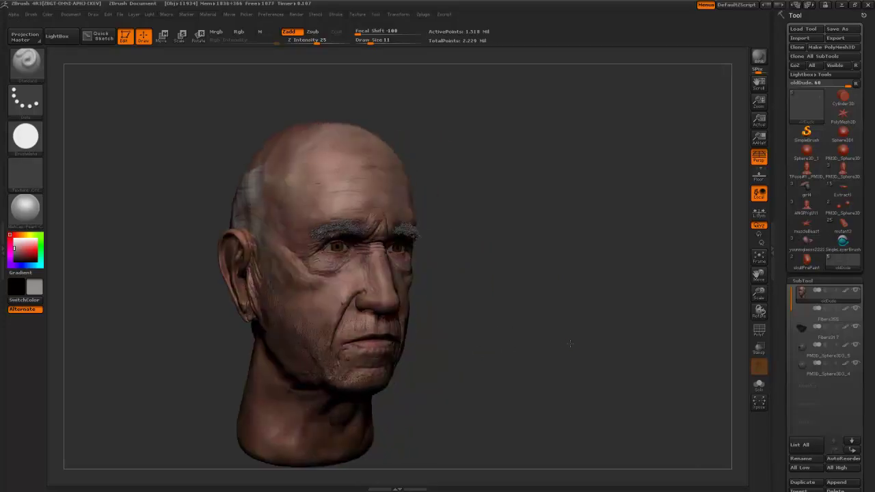
Close ZBrush and bring up the screen recorder's control window on the desktop
{"action": "left_click", "coordinate": [869, 4]}
{"action": "left_click", "coordinate": [471, 278]}
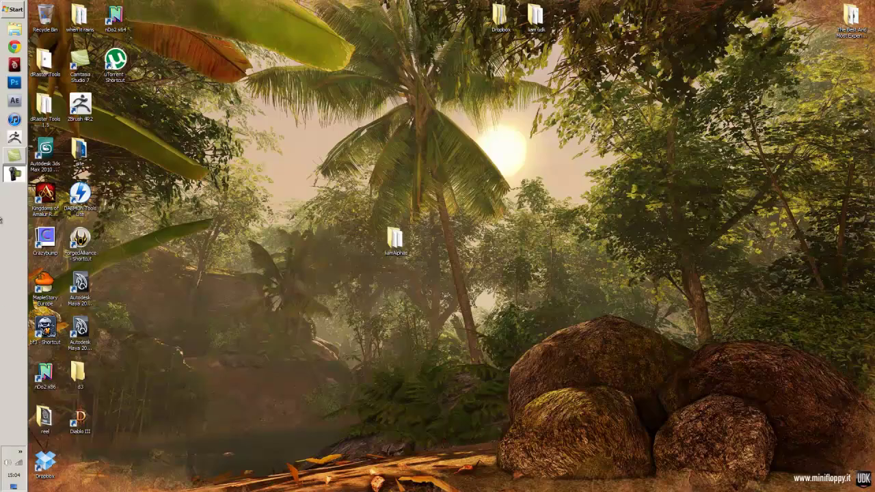
{"action": "left_click", "coordinate": [12, 178]}
{"action": "left_click_drag", "start_coordinate": [247, 183], "coordinate": [372, 186]}
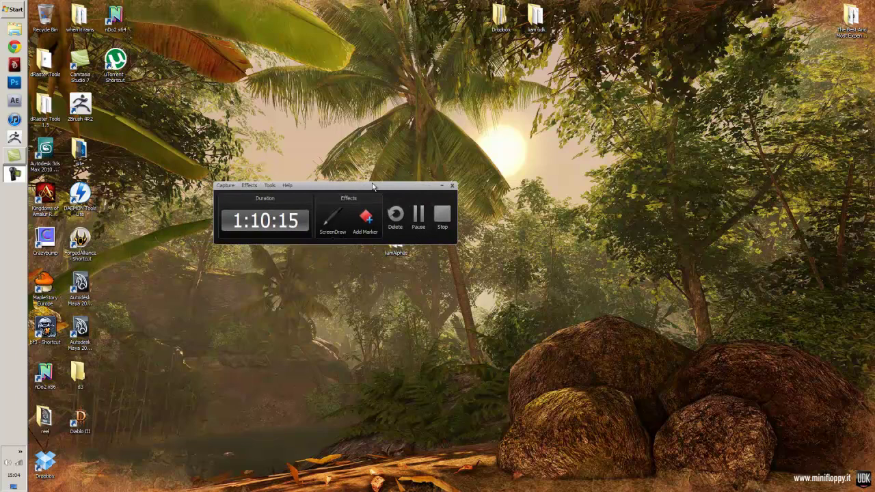